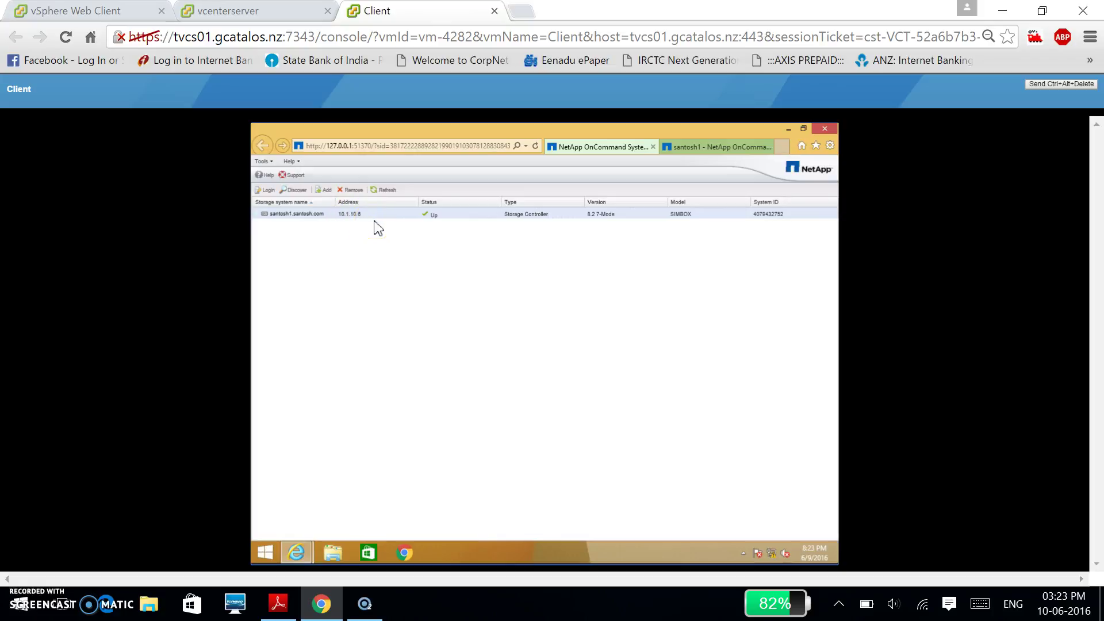
# - In the storage controller's Volumes list, create a thin-provisioned 1.5 GB NAS volume named share on aggr1
pyautogui.click(687, 130)
pyautogui.click(689, 139)
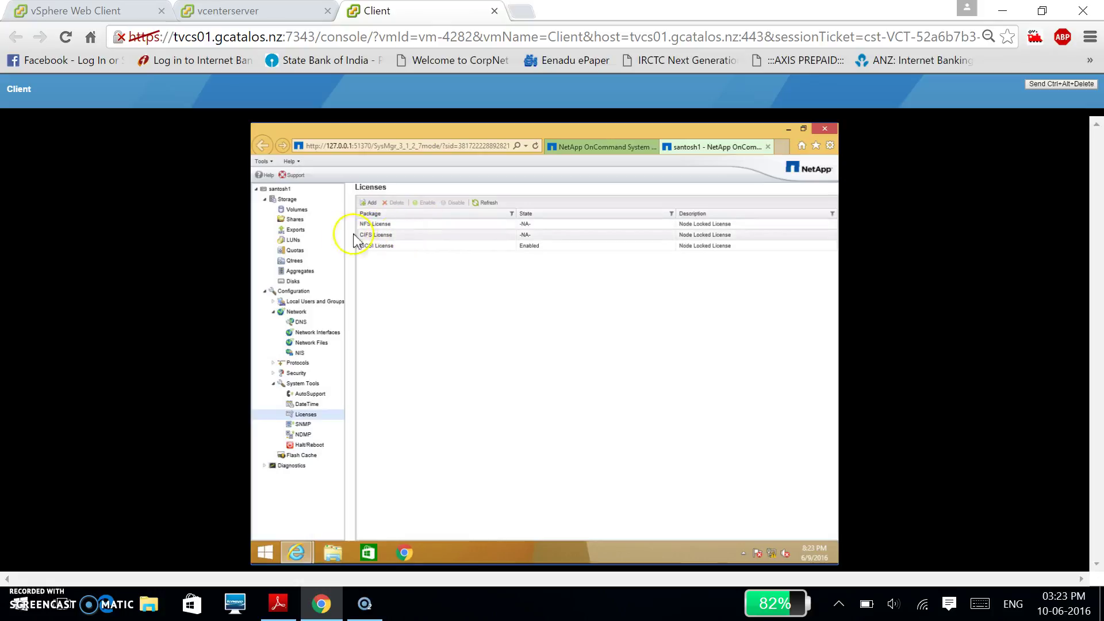
pyautogui.click(297, 211)
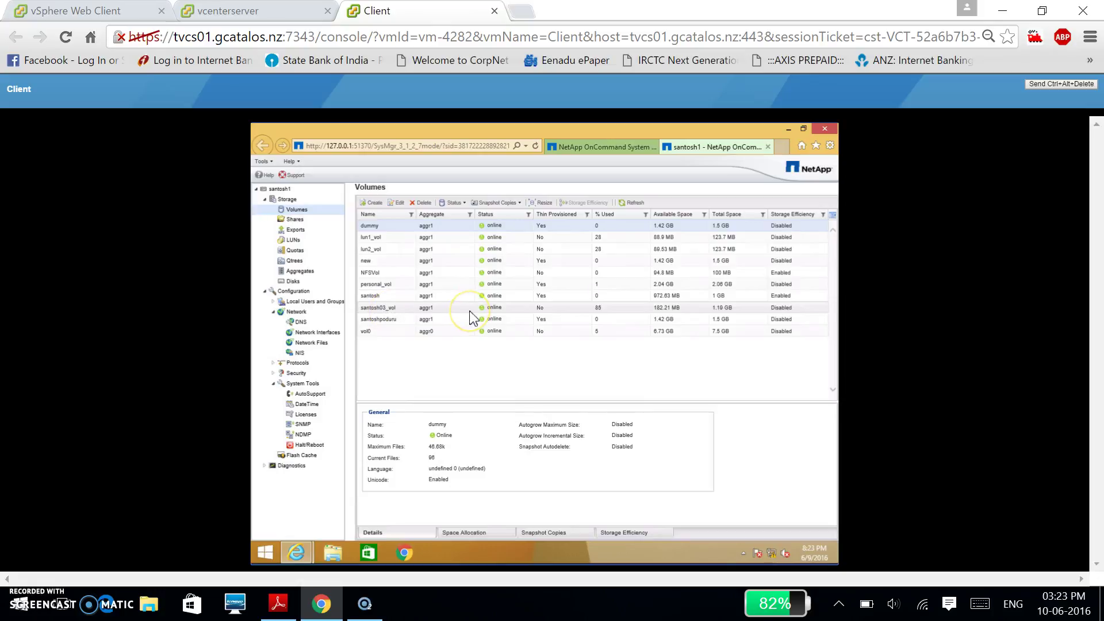
pyautogui.click(371, 203)
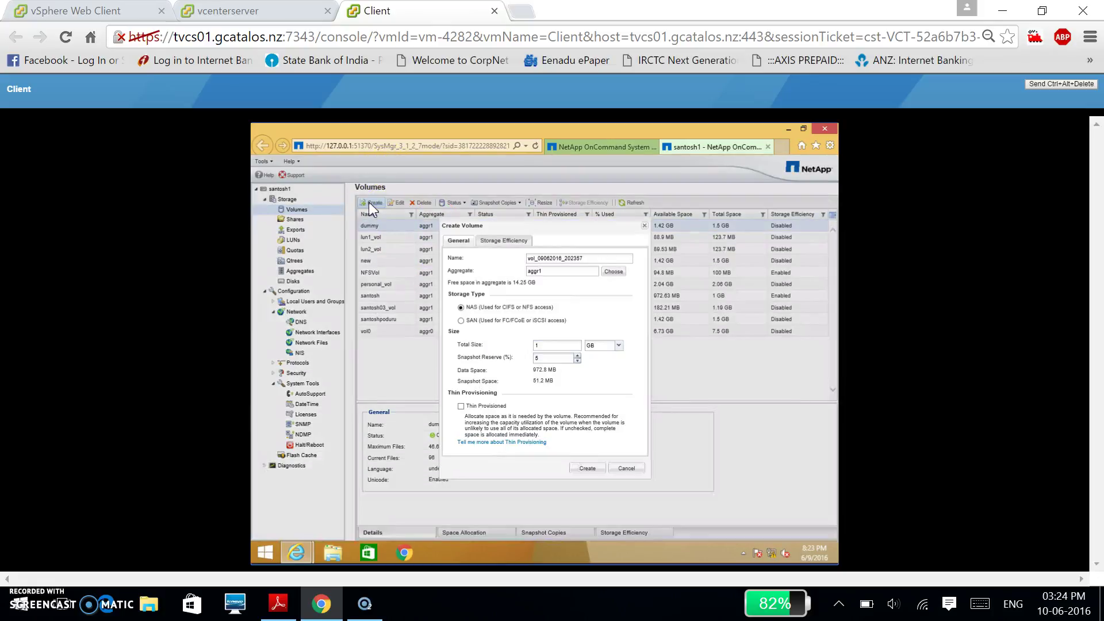
pyautogui.click(596, 258)
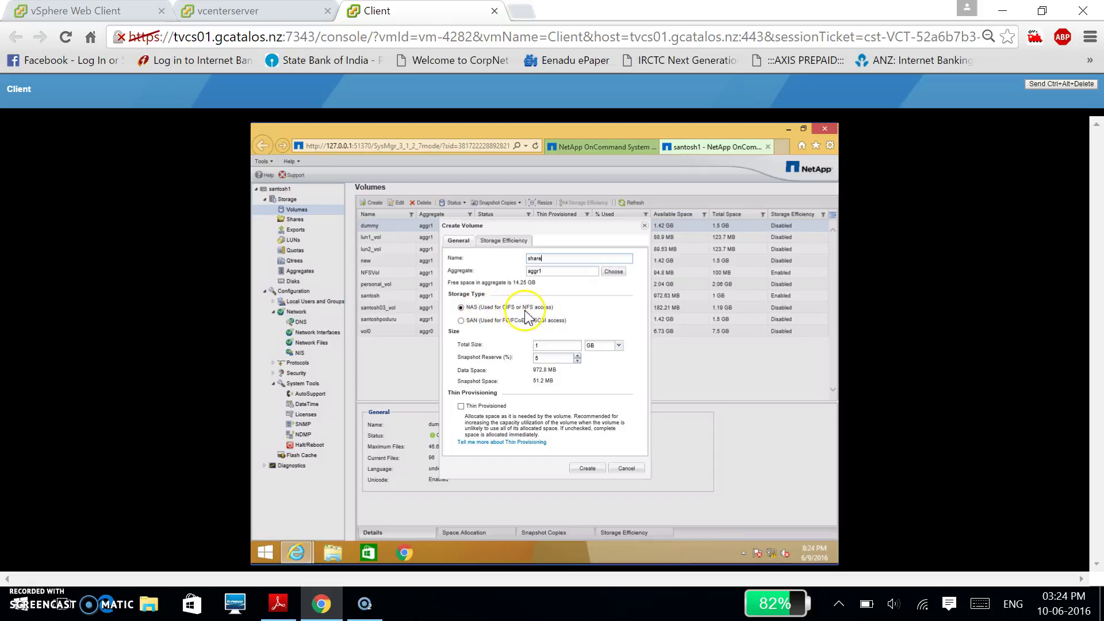
pyautogui.click(550, 347)
pyautogui.click(460, 405)
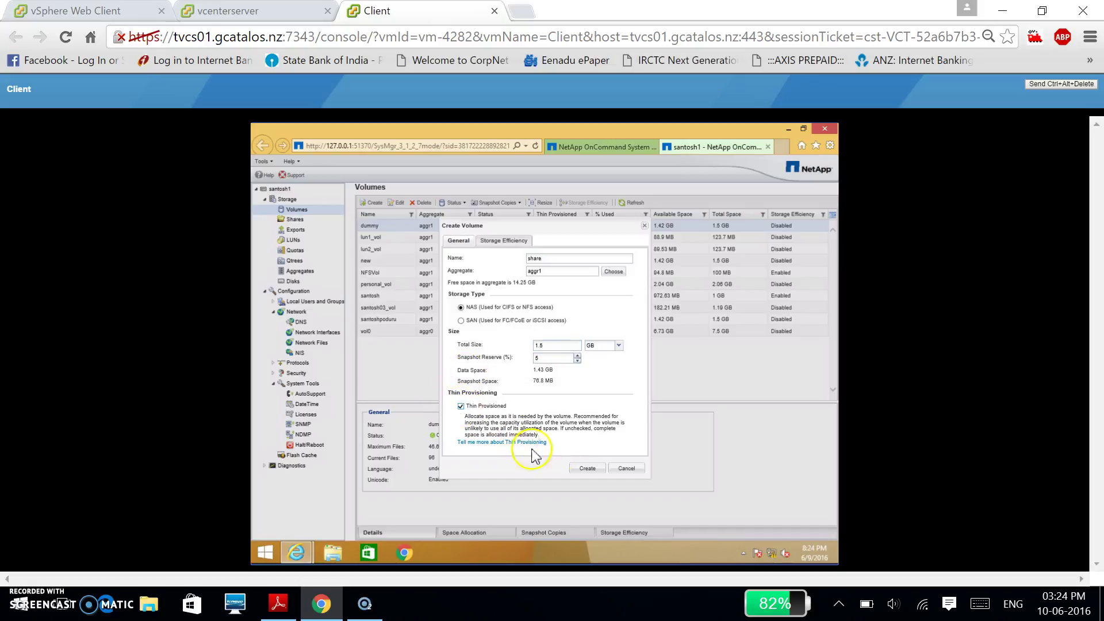
pyautogui.click(588, 467)
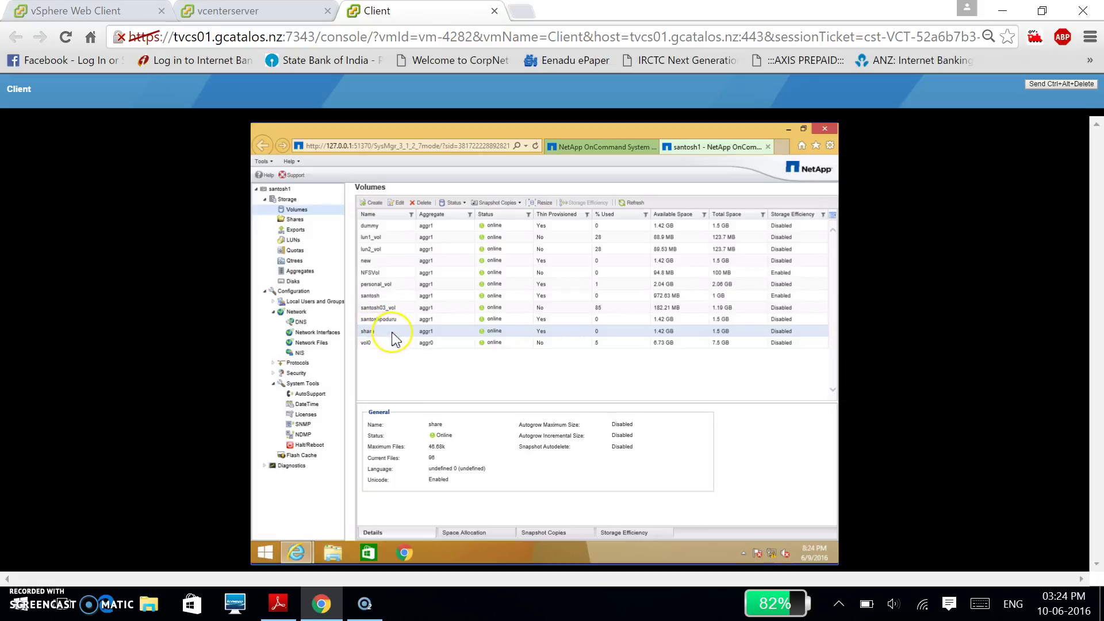
# - Examine the client permissions of the /vol/share export
pyautogui.click(295, 230)
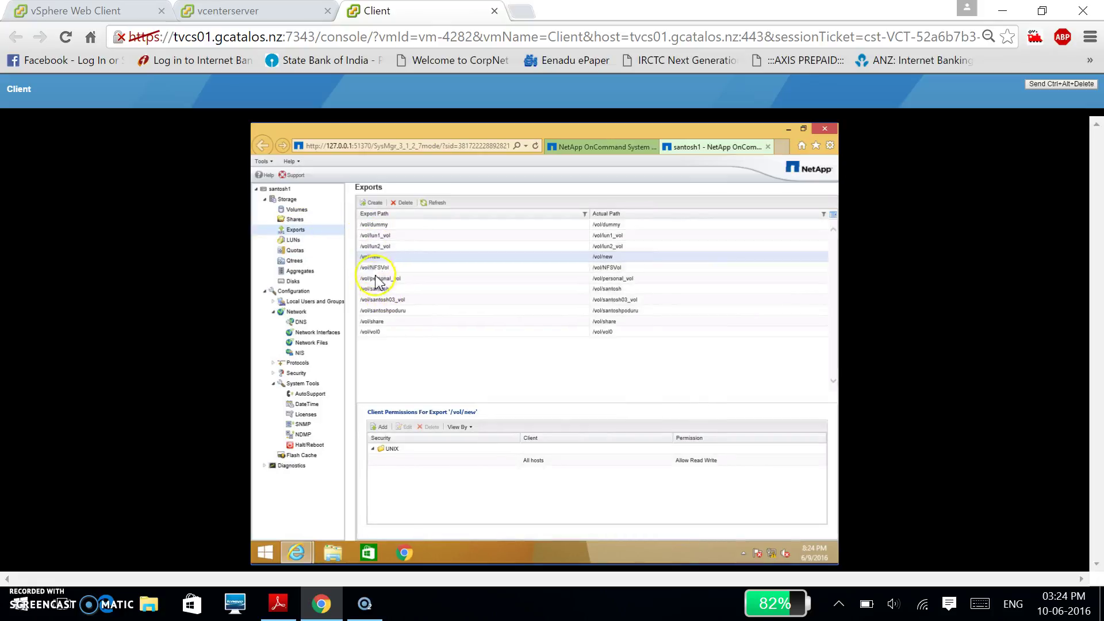
pyautogui.click(377, 324)
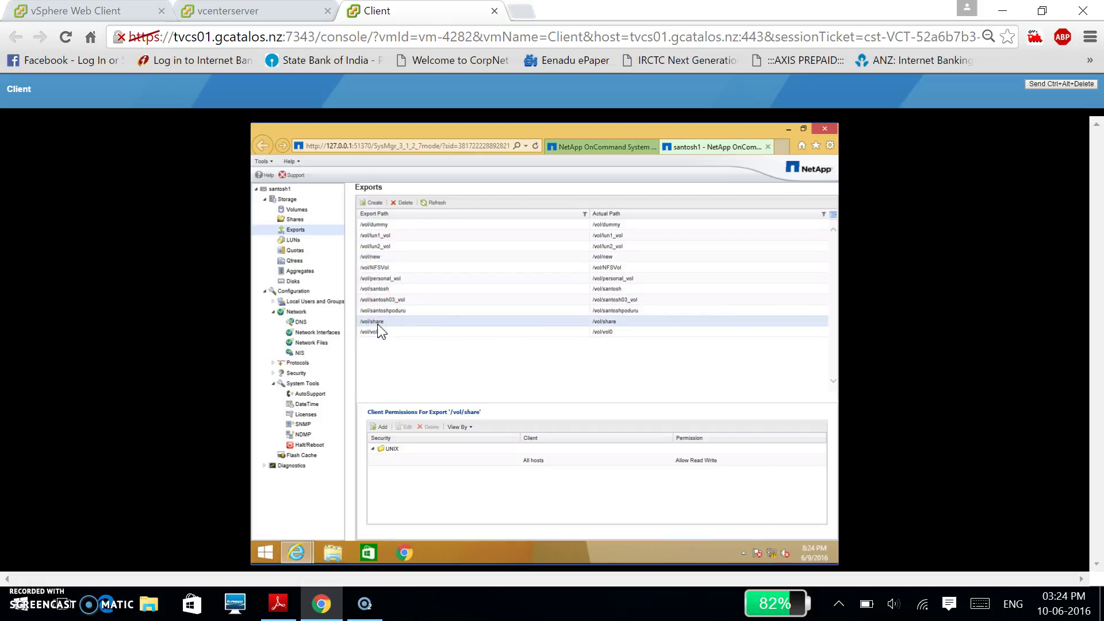
pyautogui.click(400, 323)
pyautogui.click(369, 311)
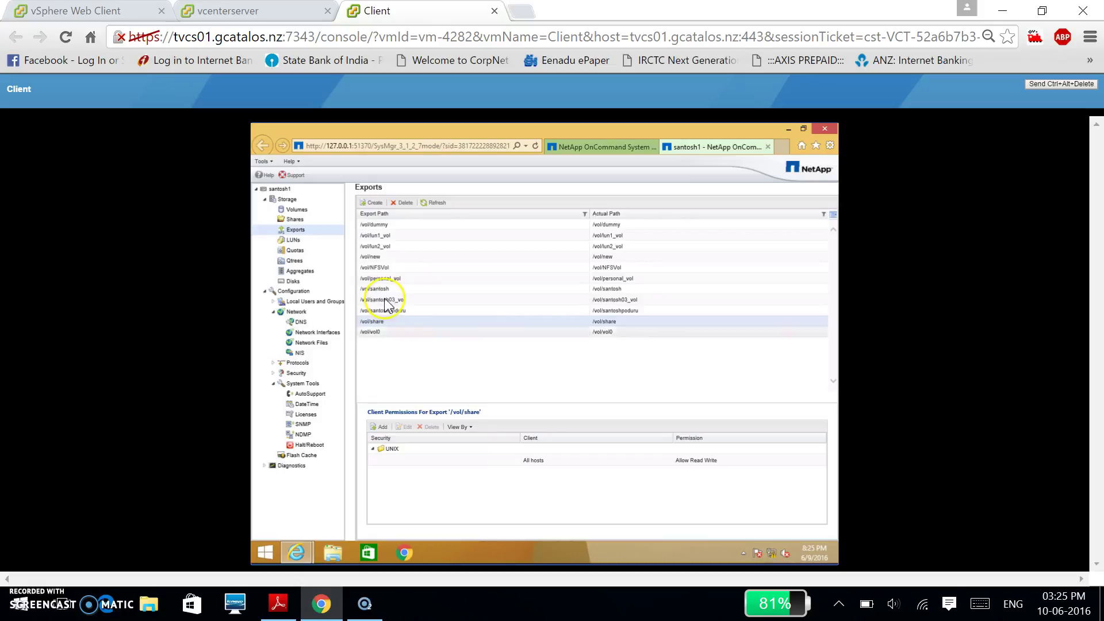
# - Switch to the vcenterserver console and start adding a datastore to the datacenter, choosing host 10.1.10.30
pyautogui.click(241, 10)
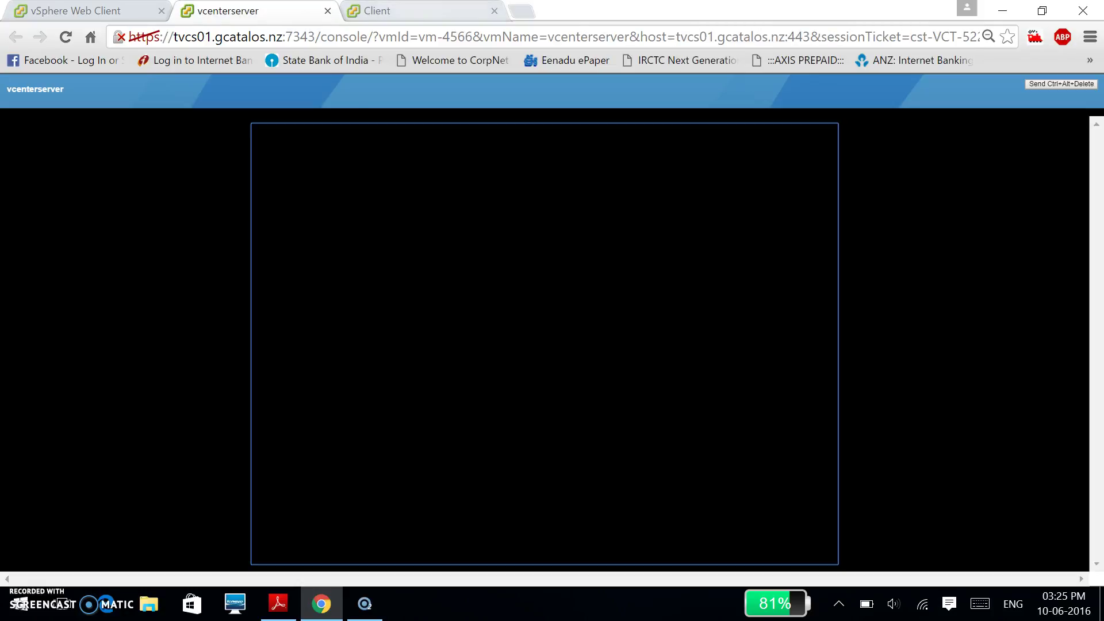
pyautogui.hotkey('ctrl', 'Tab')
pyautogui.hotkey('ctrl', 'shift', 'Tab')
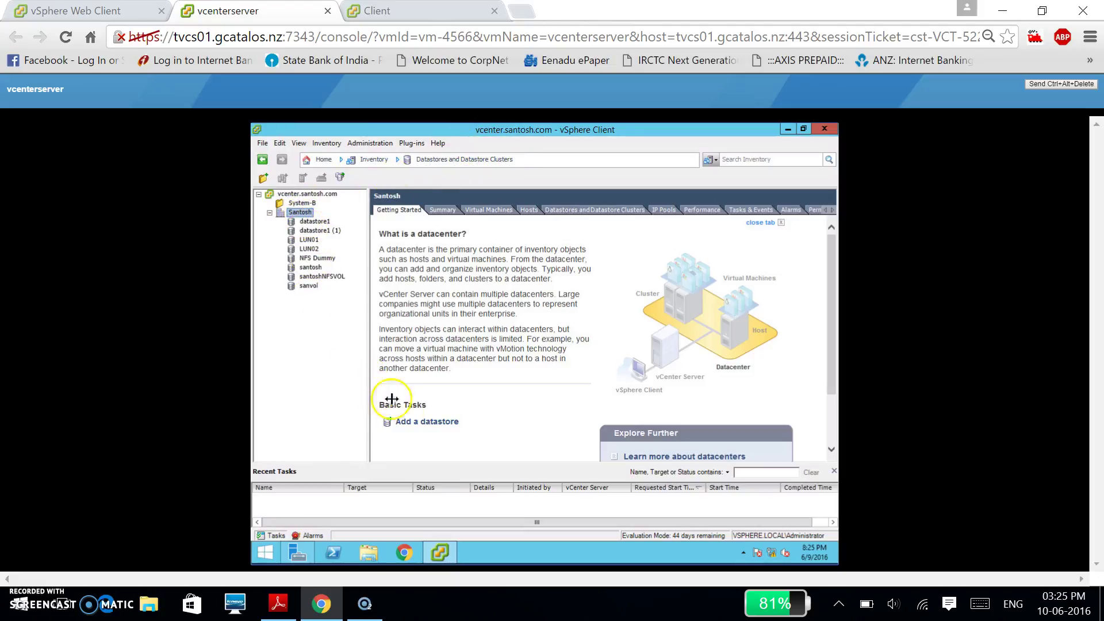
pyautogui.click(424, 421)
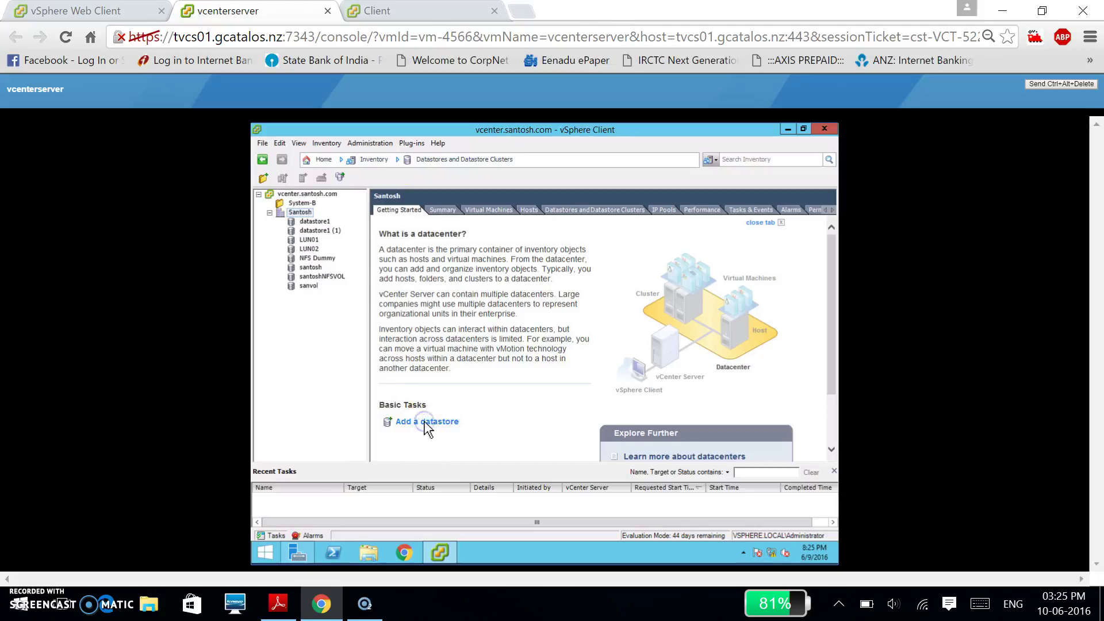
pyautogui.click(458, 249)
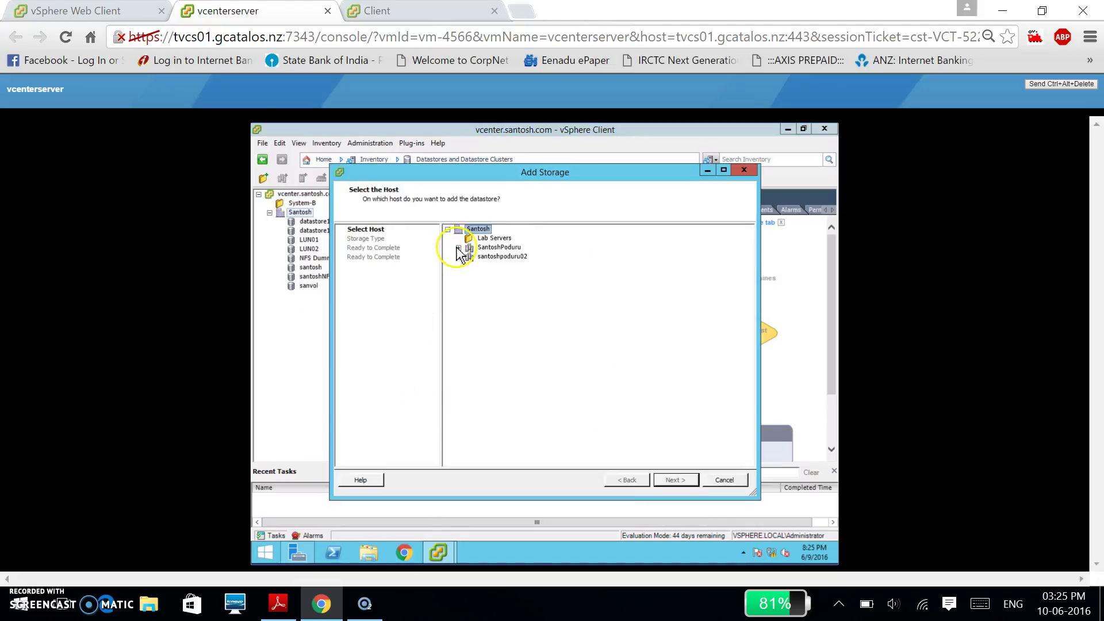
pyautogui.click(498, 257)
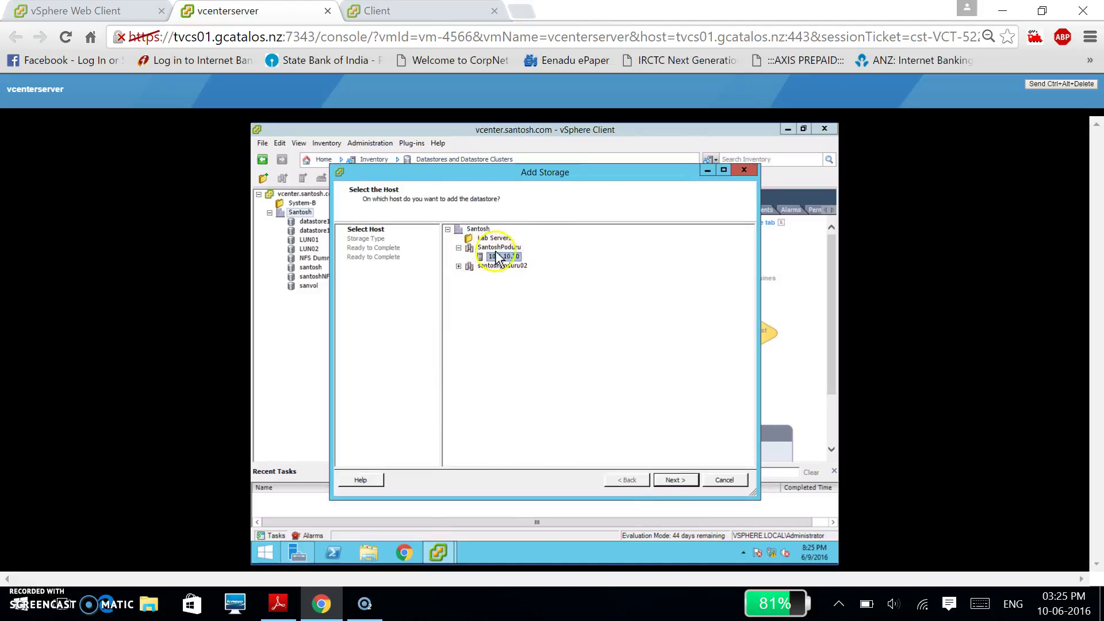
pyautogui.click(676, 481)
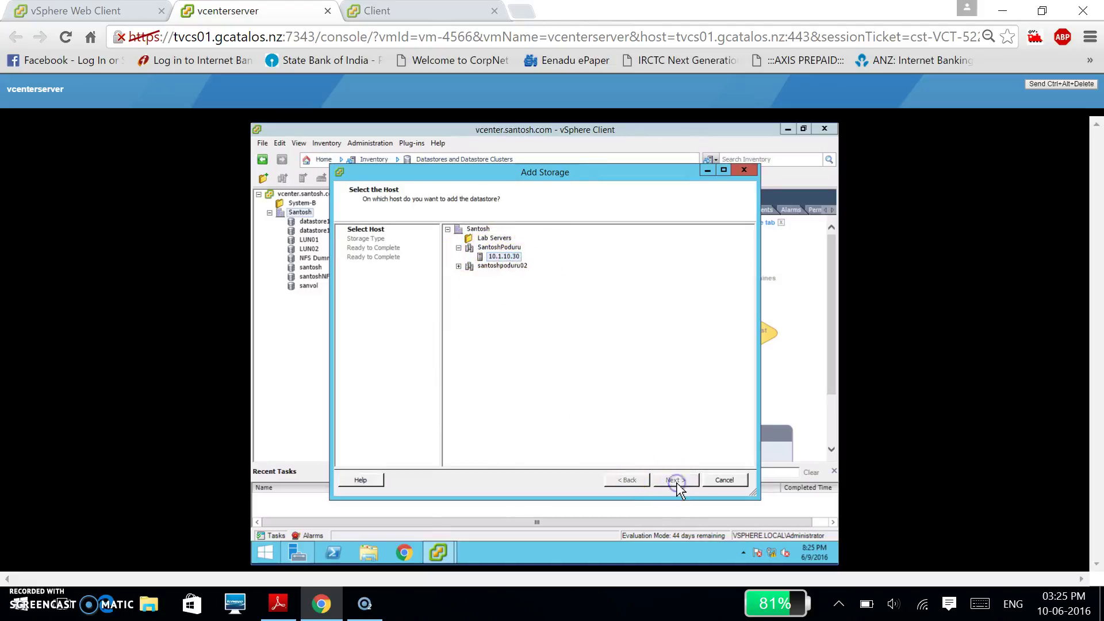
# - Add the Network File System datastore SHARE NETAPP from server 10.1.10.6, folder /vol/share, and view its summary
pyautogui.click(499, 276)
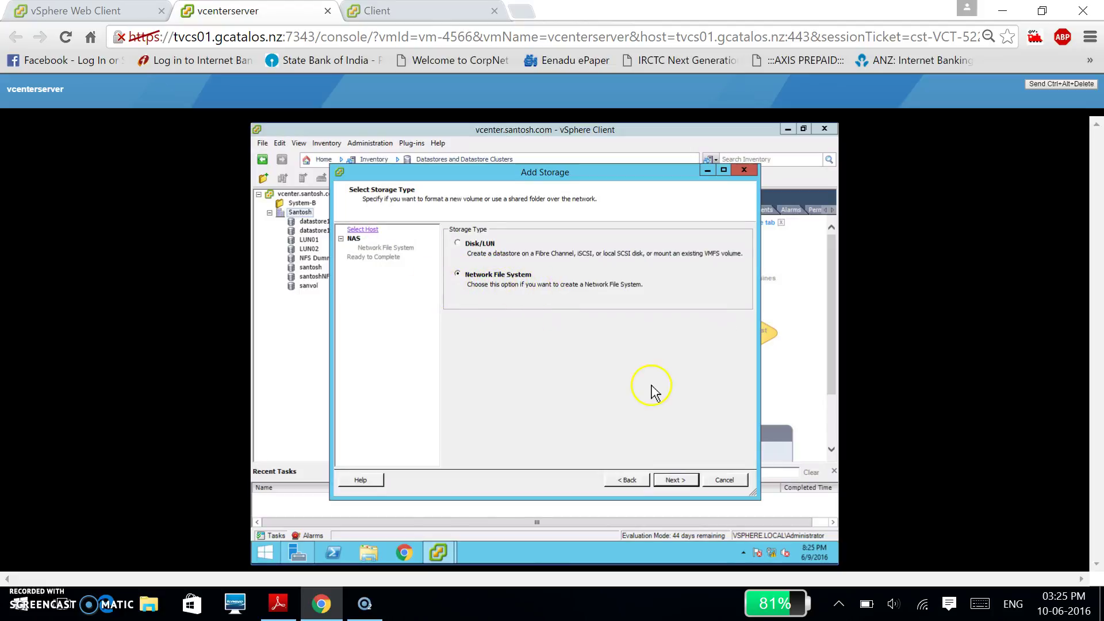
pyautogui.click(672, 485)
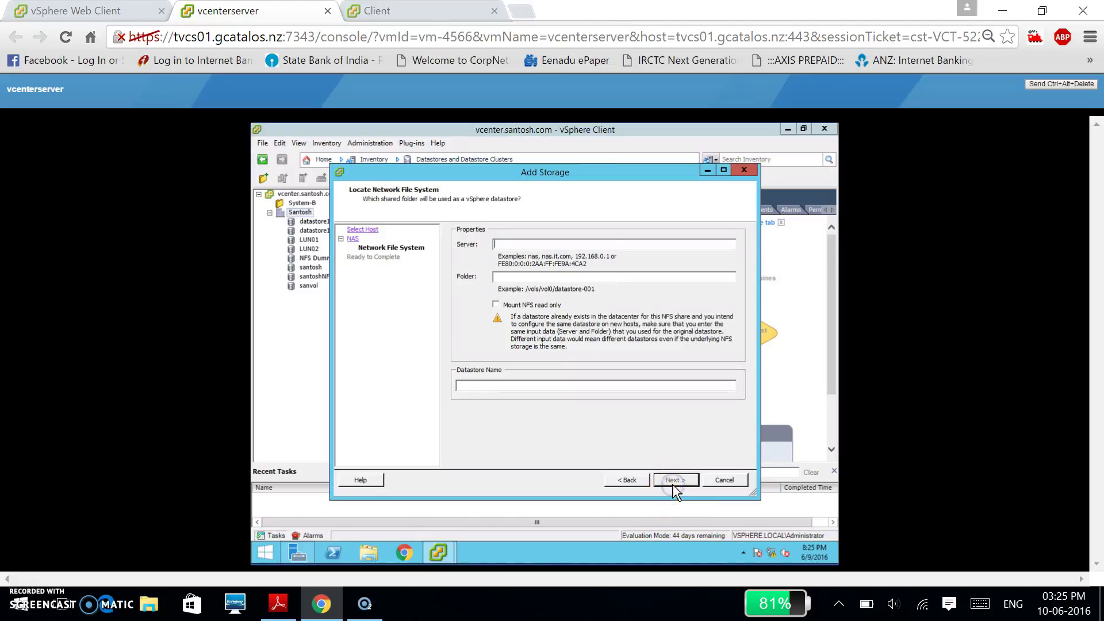
pyautogui.click(573, 243)
pyautogui.click(522, 277)
pyautogui.click(686, 482)
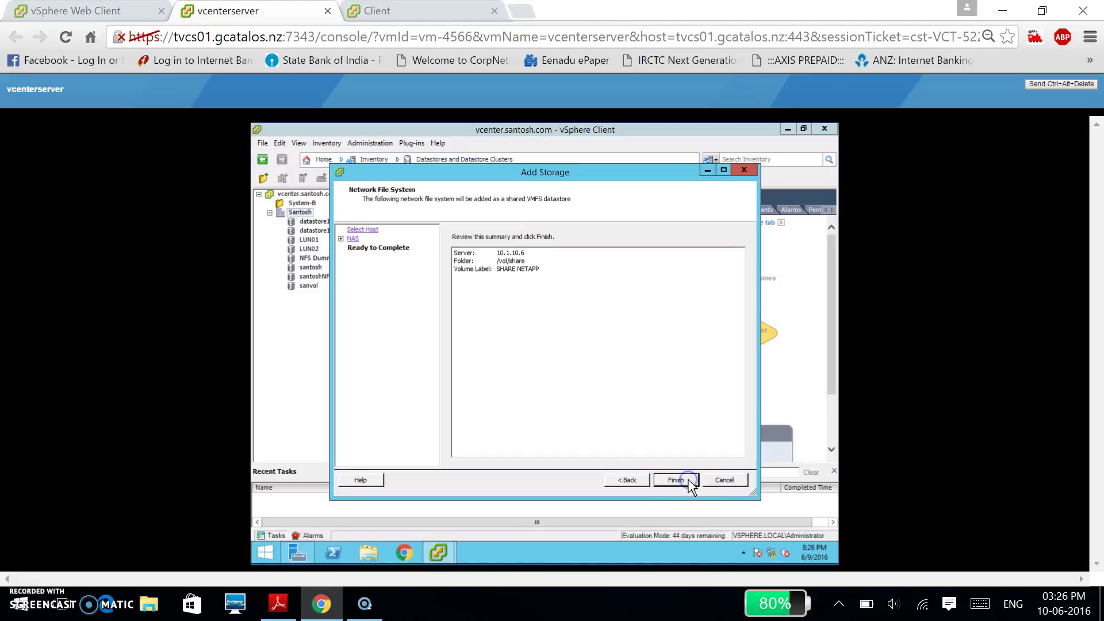
pyautogui.click(688, 482)
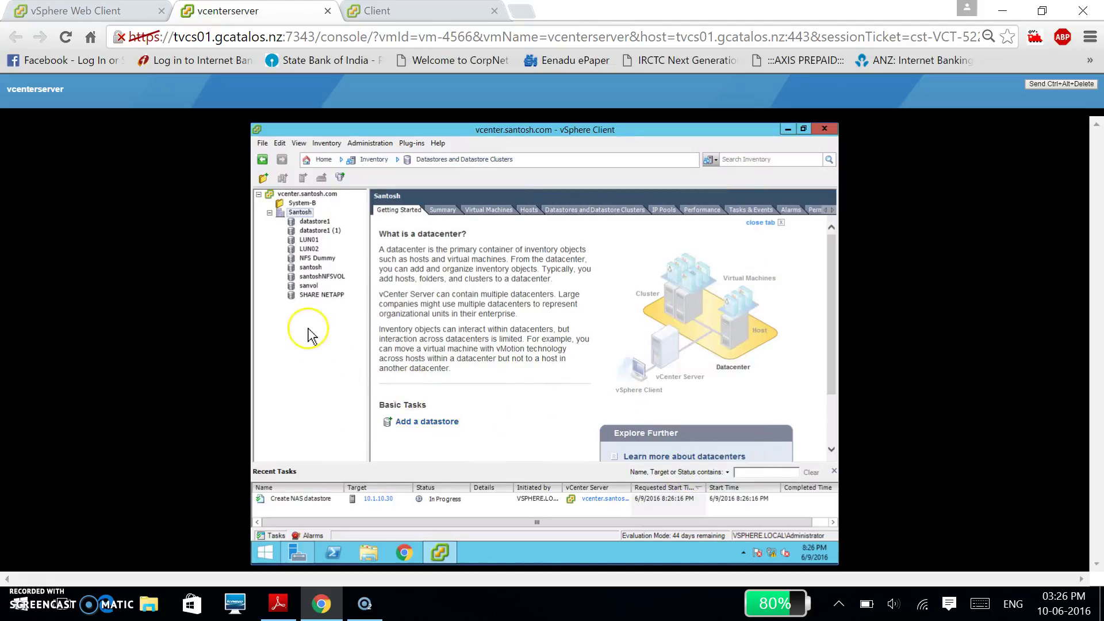
pyautogui.click(310, 296)
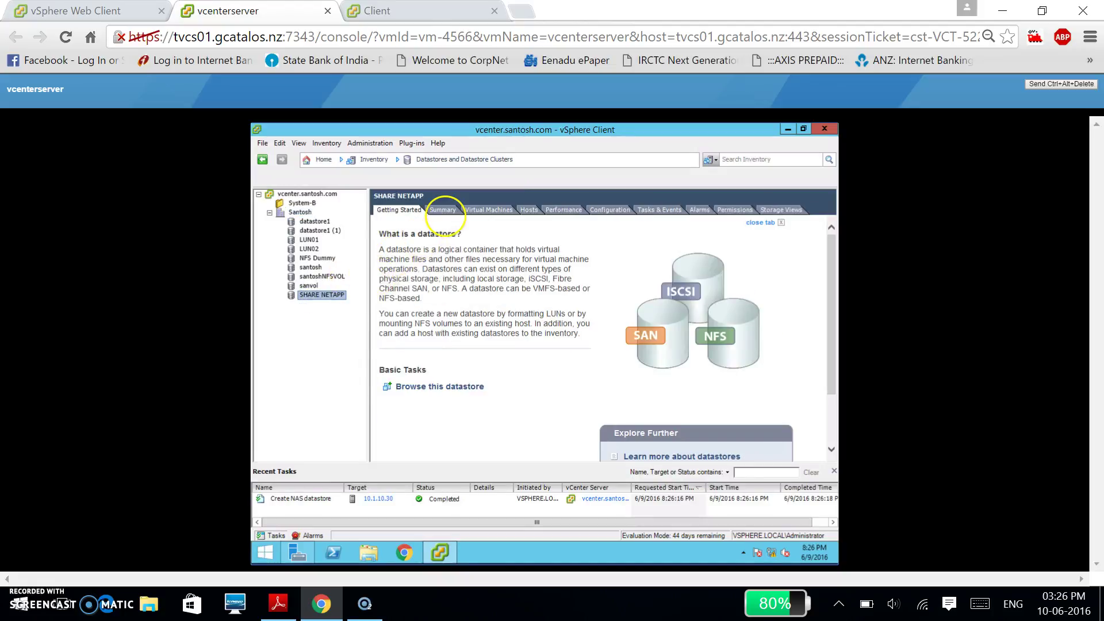
pyautogui.click(444, 210)
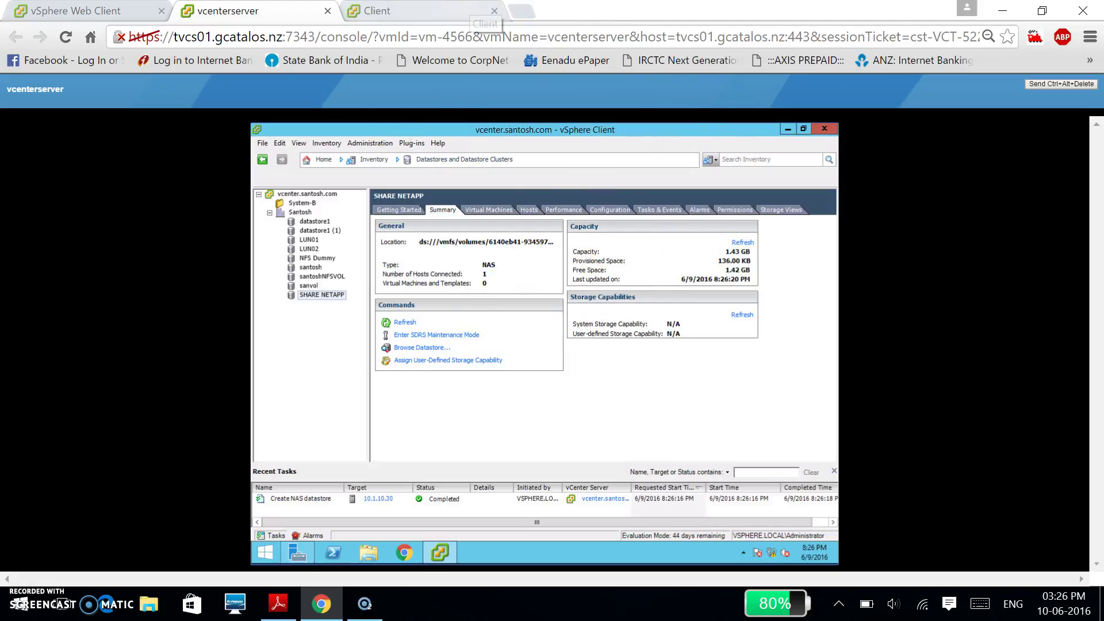
# - Switch to the Client console and start a new share in the storage controller's Shares list
pyautogui.click(472, 13)
pyautogui.hotkey('ctrl', 'shift', 'Tab')
pyautogui.hotkey('ctrl', 'Tab')
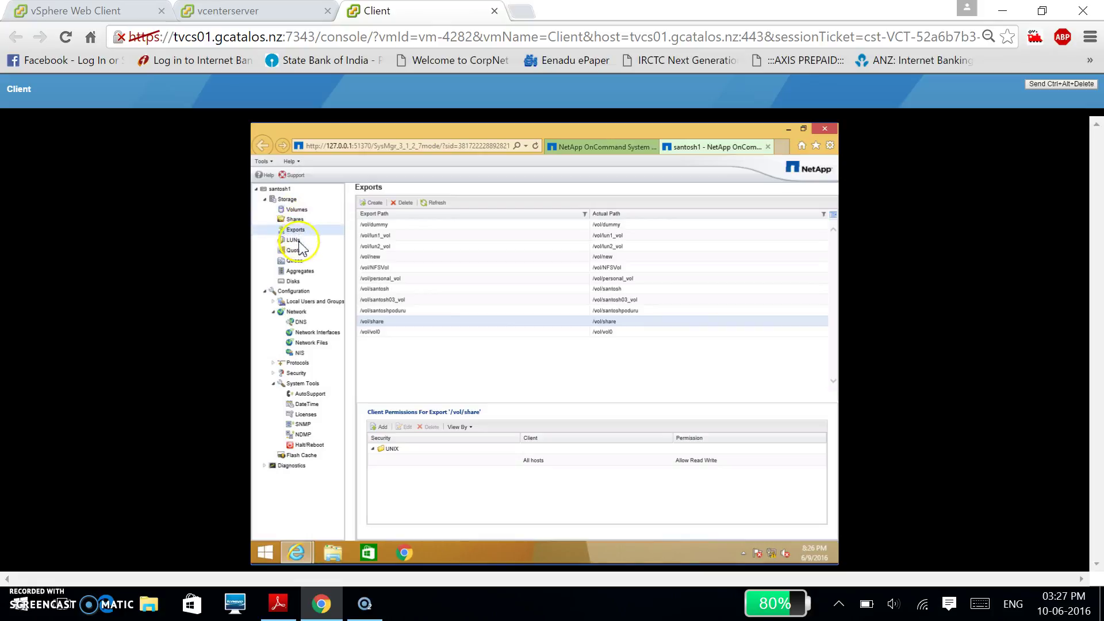
pyautogui.click(295, 219)
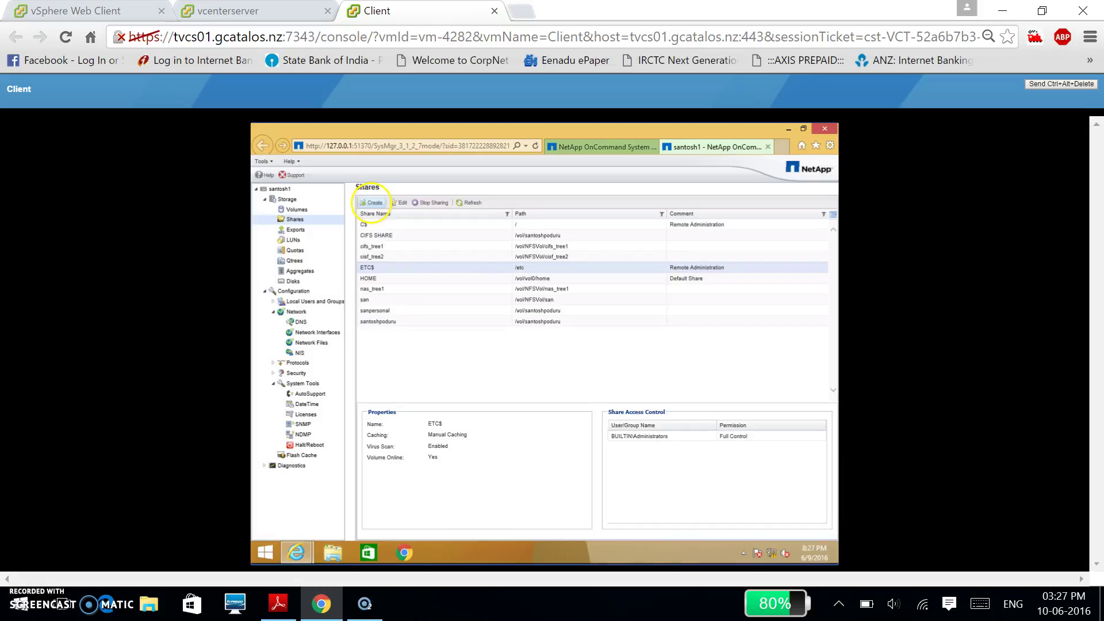
pyautogui.click(371, 202)
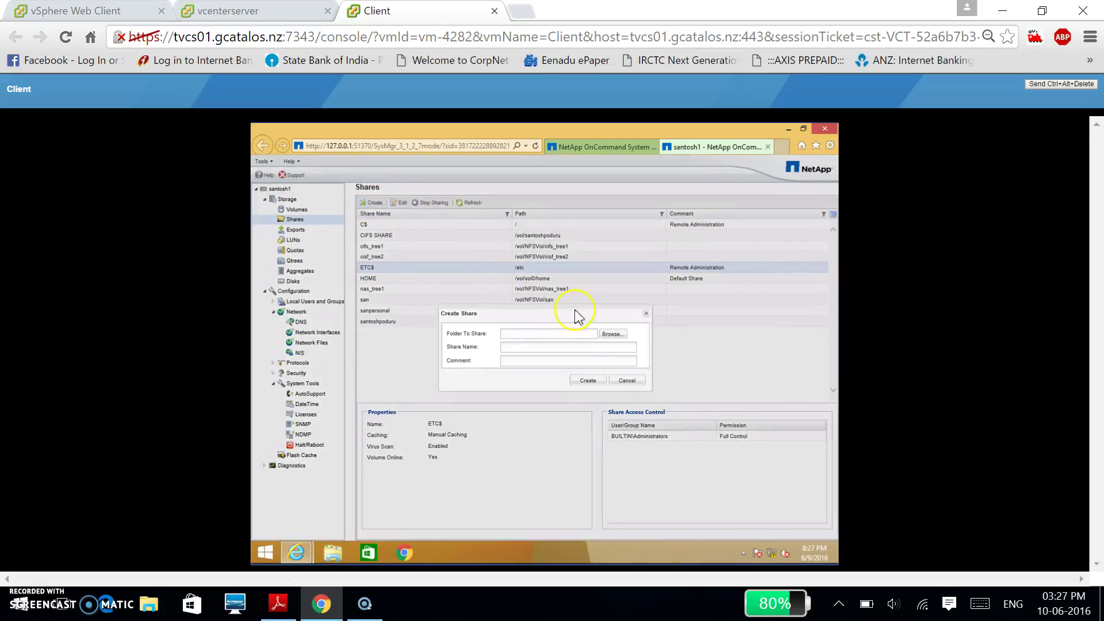
# - Set the folder to the aggr1 volume listed directly above share, and create the new share with the name share
pyautogui.click(613, 334)
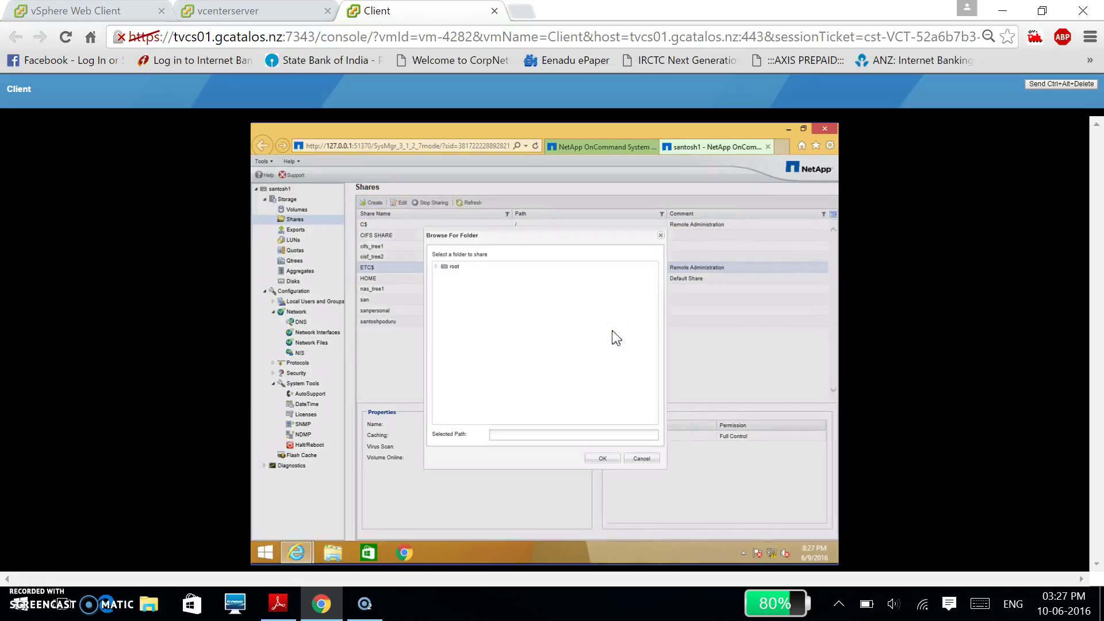
pyautogui.click(439, 266)
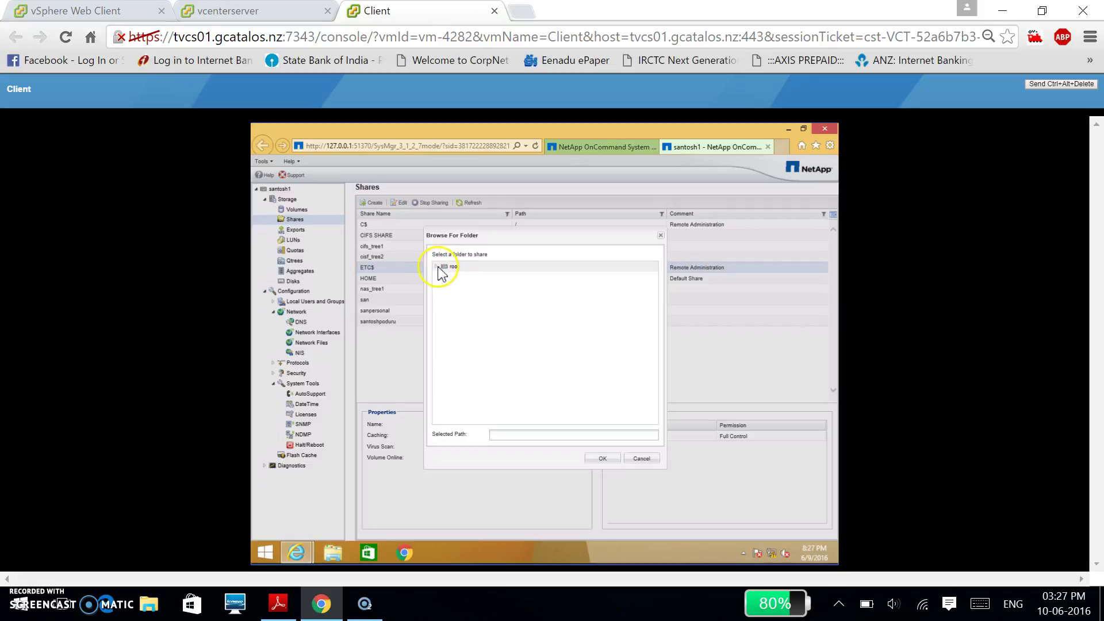
pyautogui.click(437, 266)
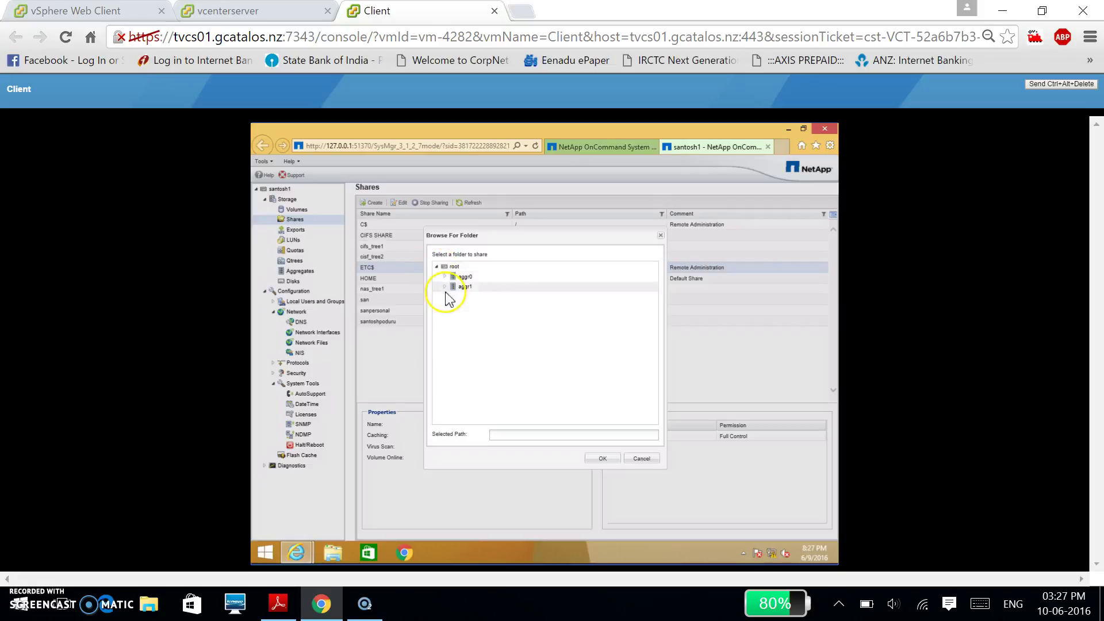
pyautogui.click(444, 287)
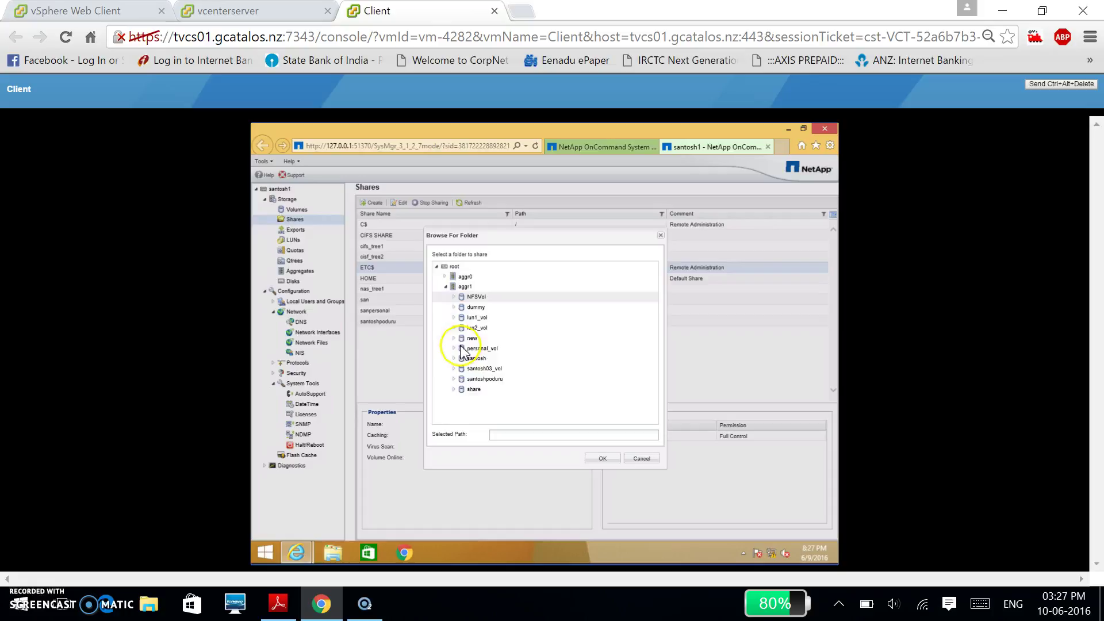
pyautogui.click(475, 381)
pyautogui.click(600, 459)
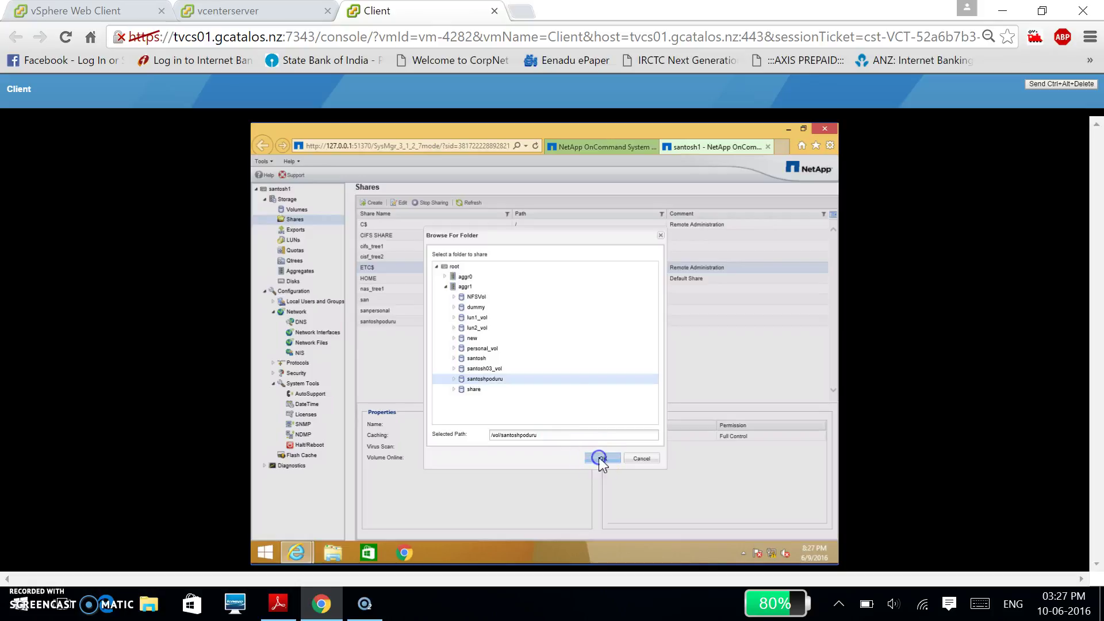
pyautogui.click(540, 346)
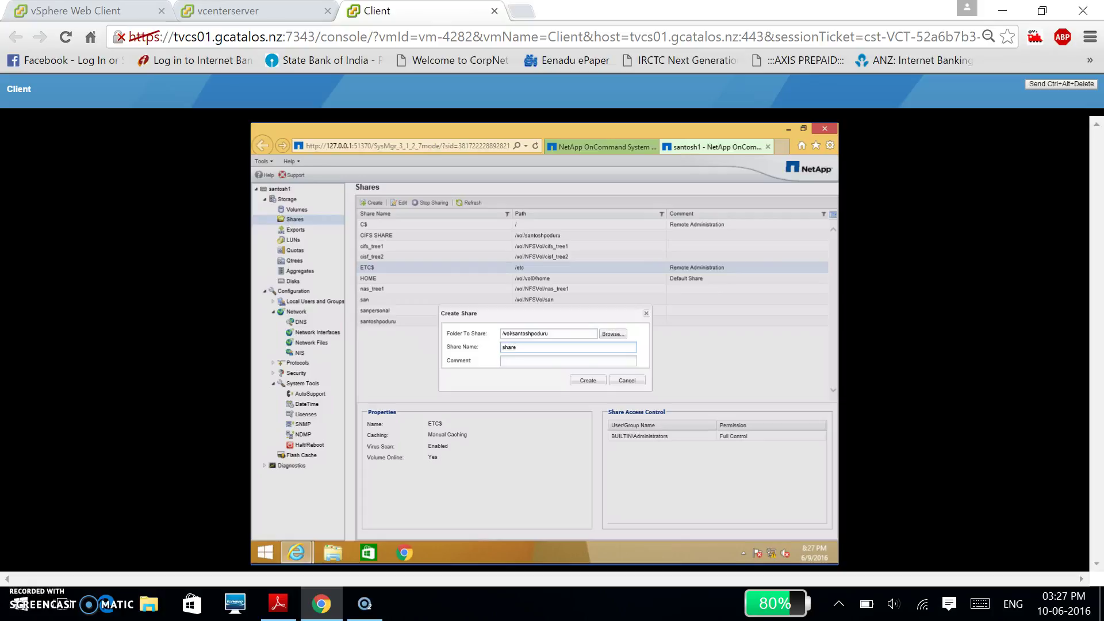
pyautogui.click(587, 380)
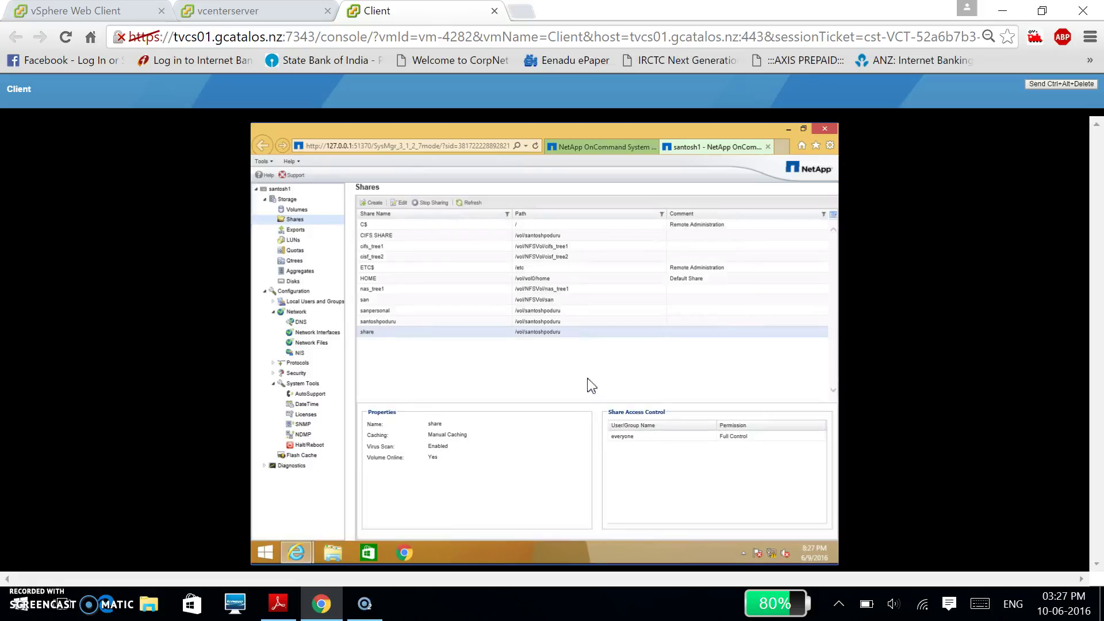
# - Check the storage controller's DNS settings, and launch the console of the SERVER virtual machine from the vSphere Web Client
pyautogui.click(301, 323)
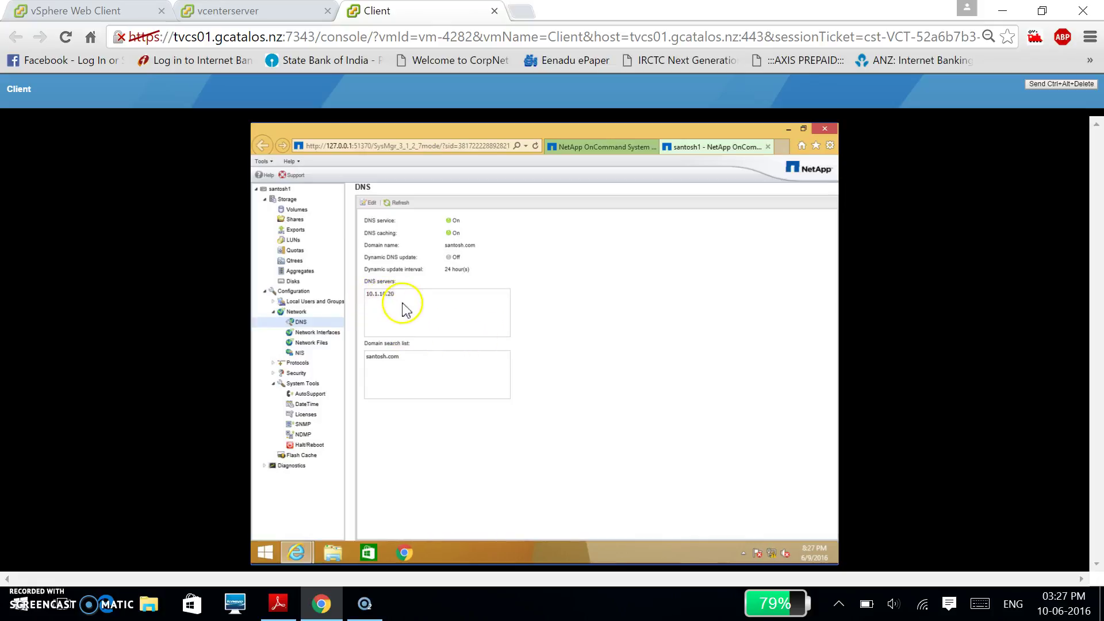
pyautogui.click(426, 295)
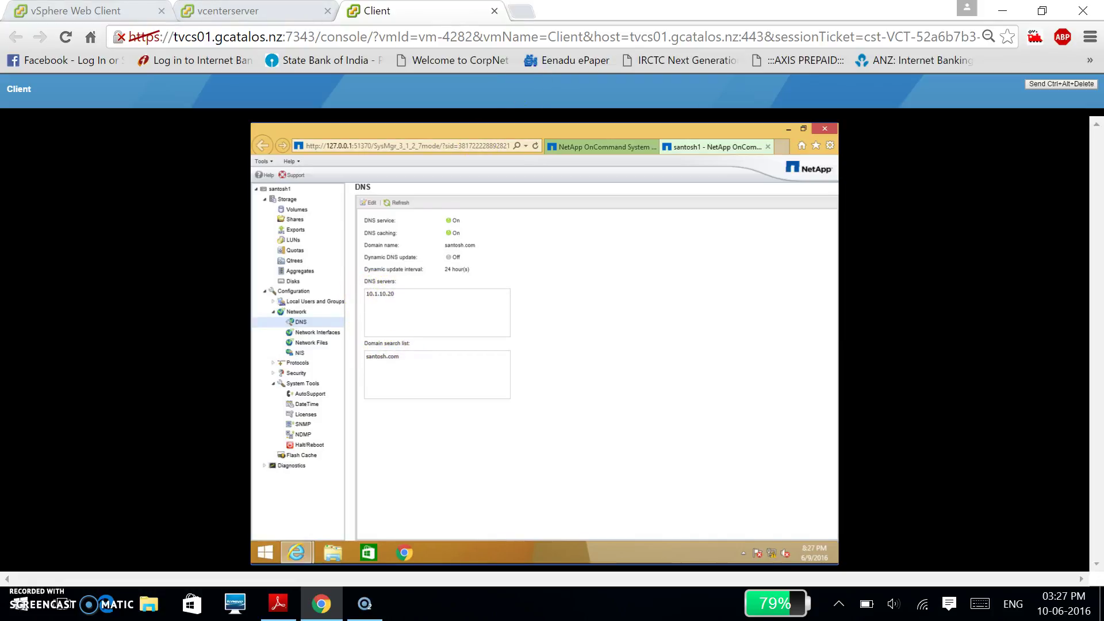
pyautogui.click(60, 10)
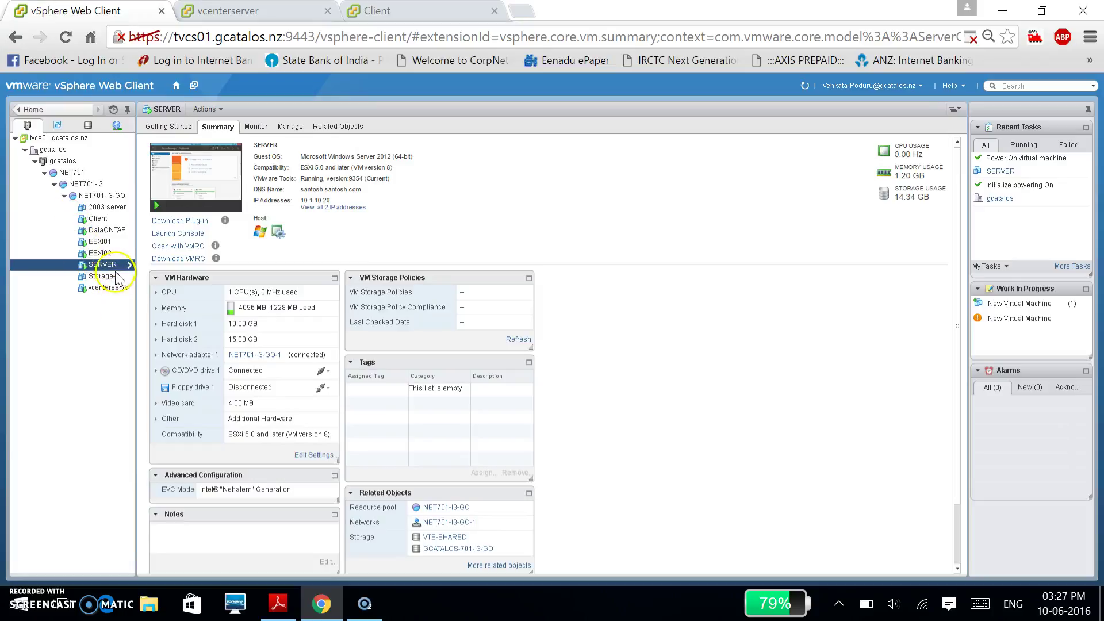
pyautogui.click(188, 237)
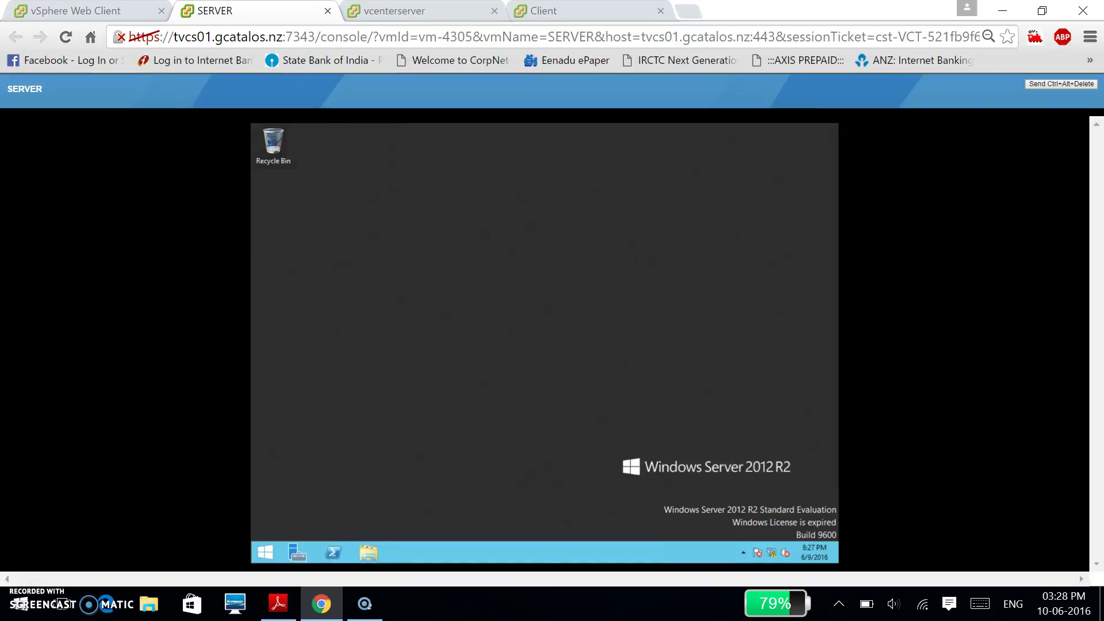
# - Unlock the SERVER virtual machine by entering the administrator account's password
pyautogui.click(381, 316)
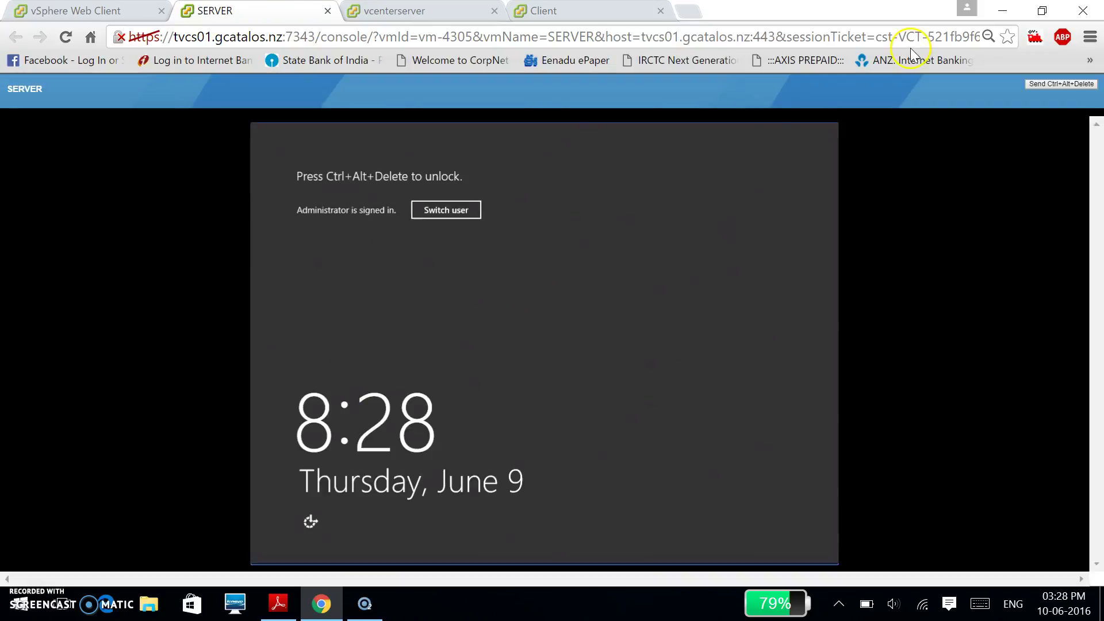
pyautogui.click(1049, 85)
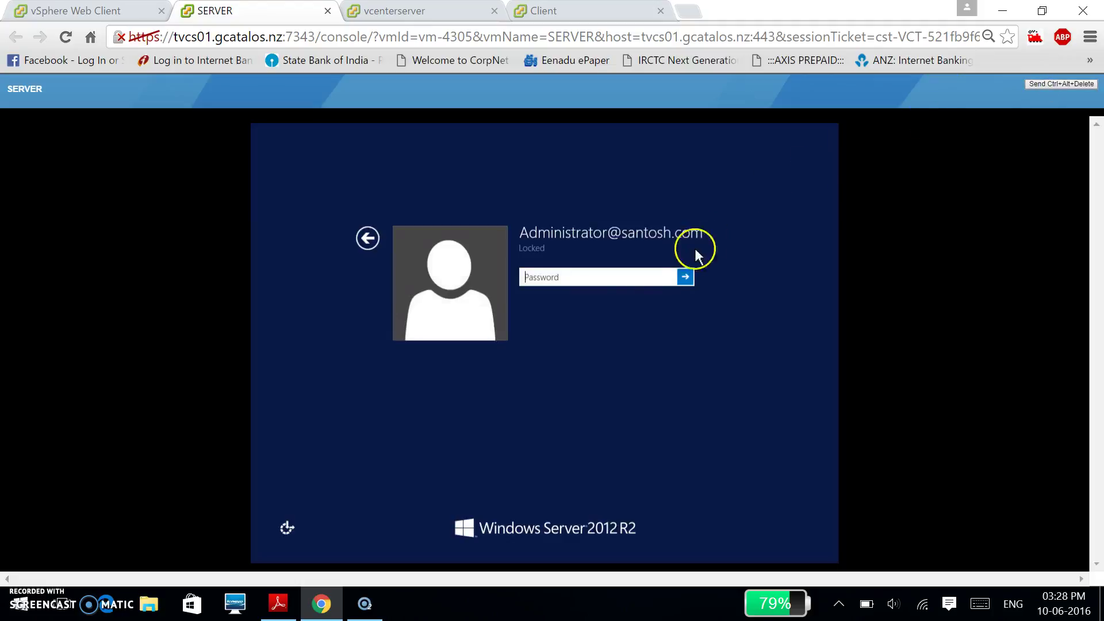
pyautogui.click(624, 276)
pyautogui.write('•')
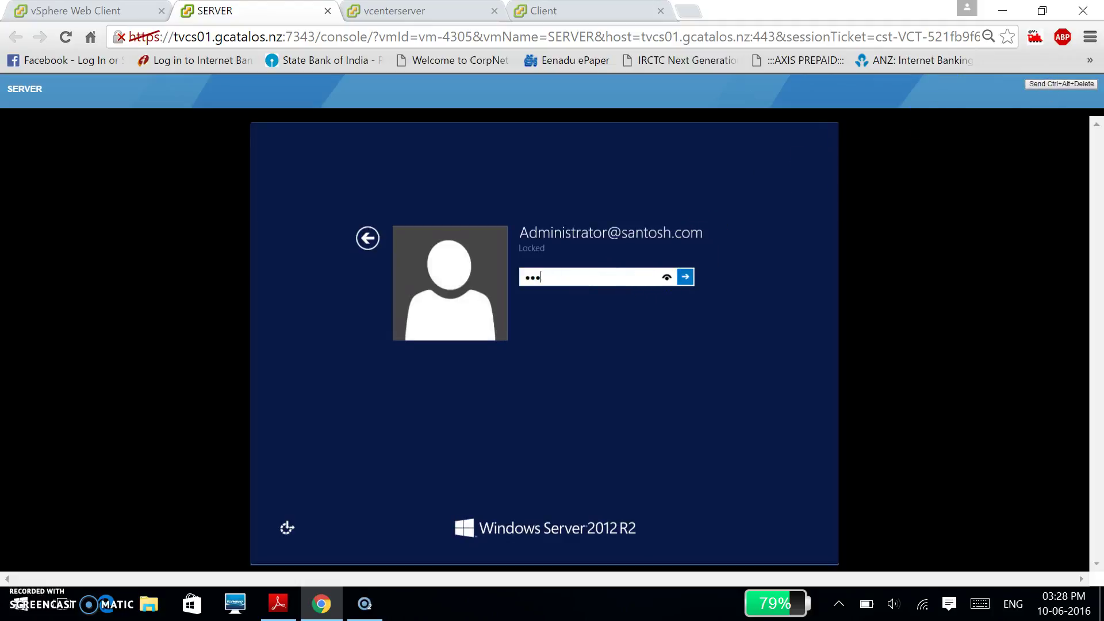
pyautogui.write('•••••••••')
pyautogui.press('Return')
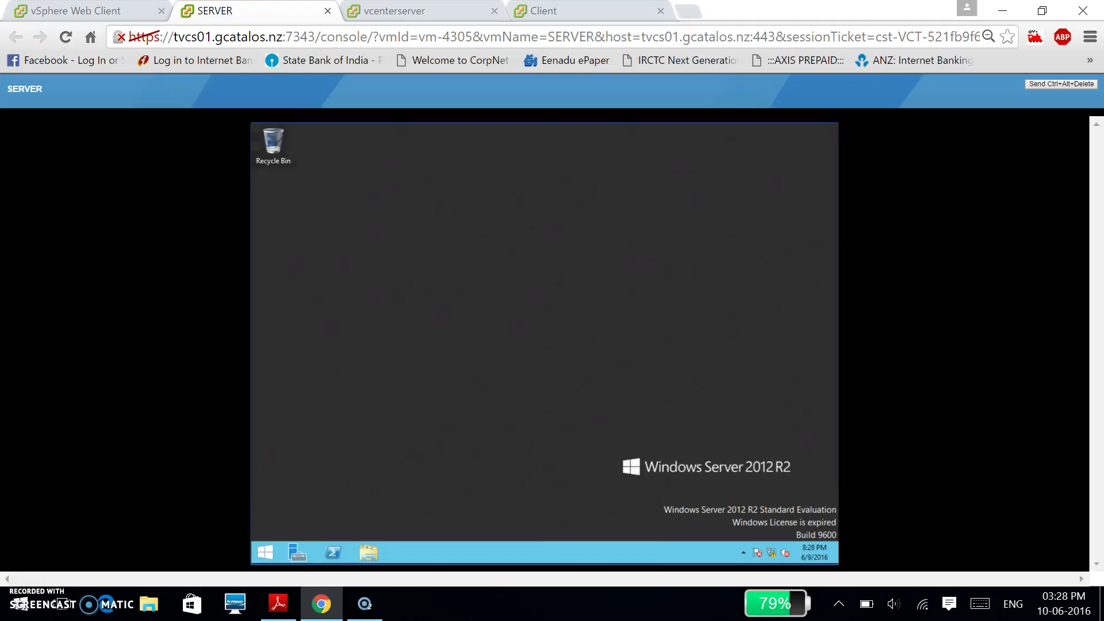
# - View the Local Server properties in Server Manager, and open the network location \\10.1.10.6\ on the server
pyautogui.click(285, 555)
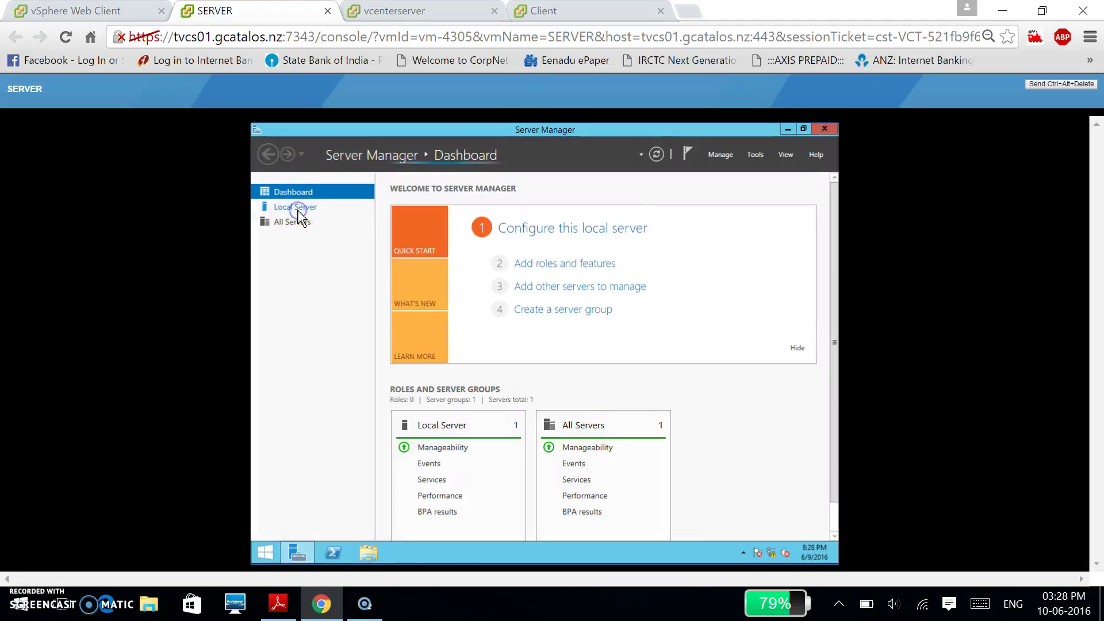
pyautogui.click(296, 208)
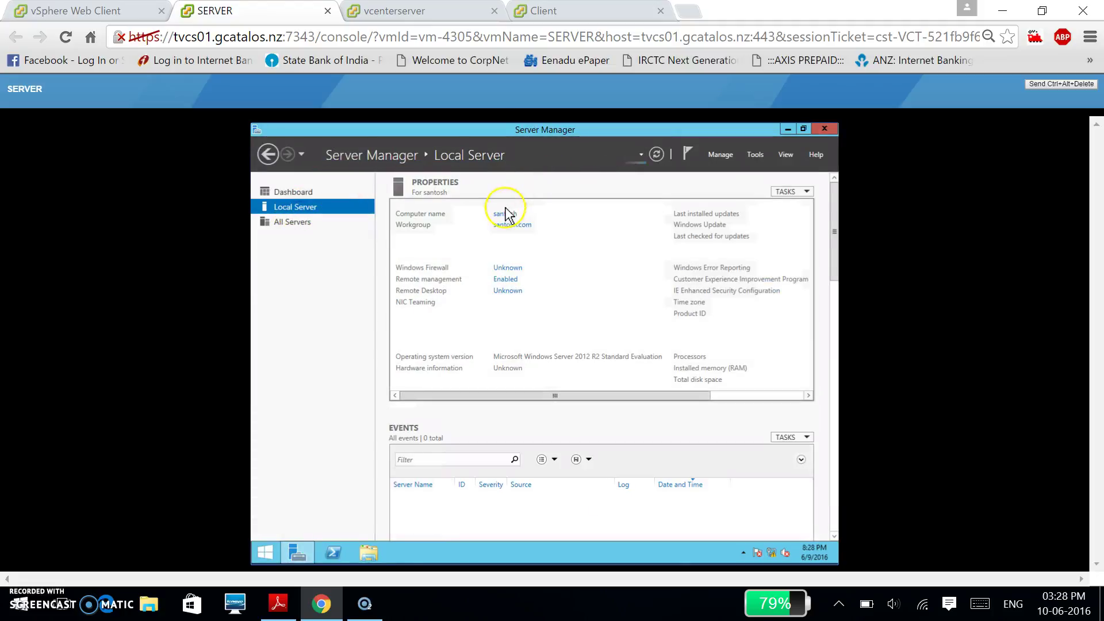
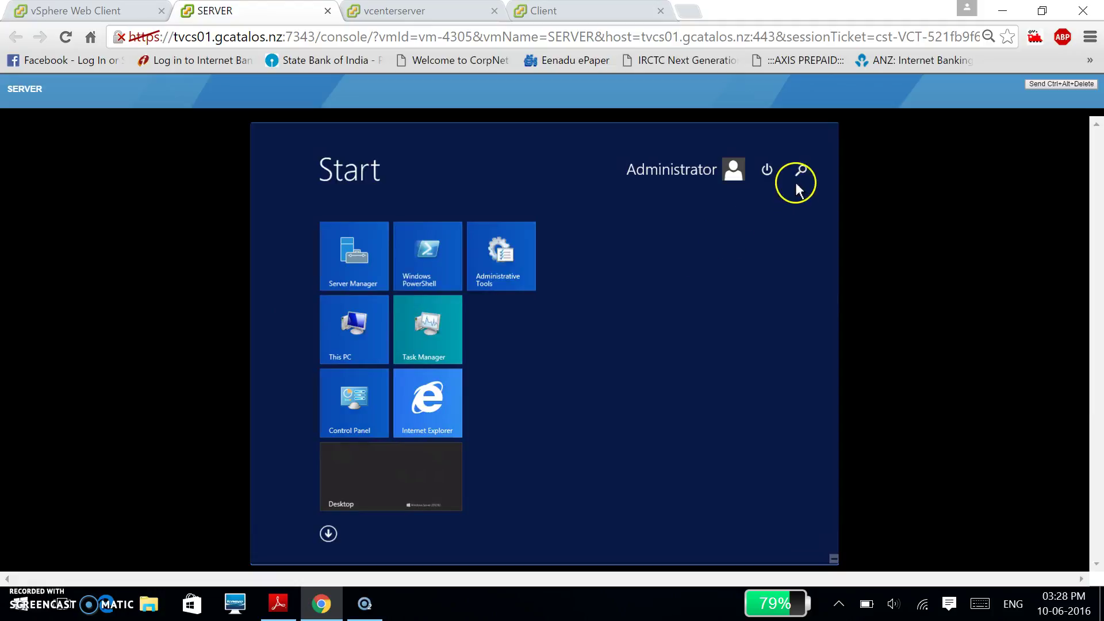
pyautogui.write('\\10.1.10.6\\')
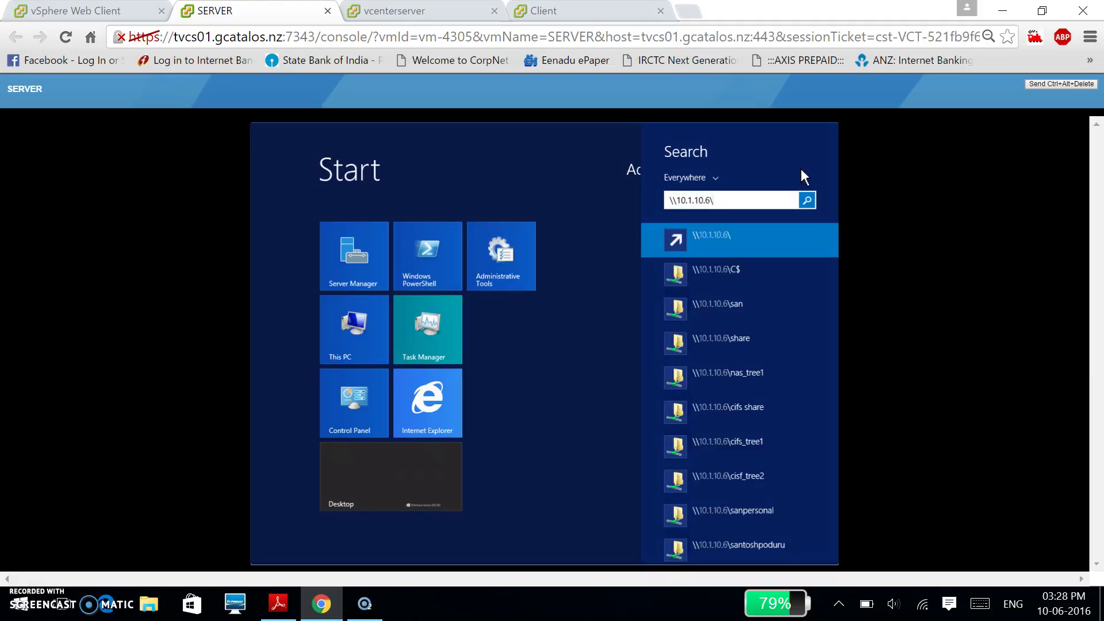
pyautogui.press('Return')
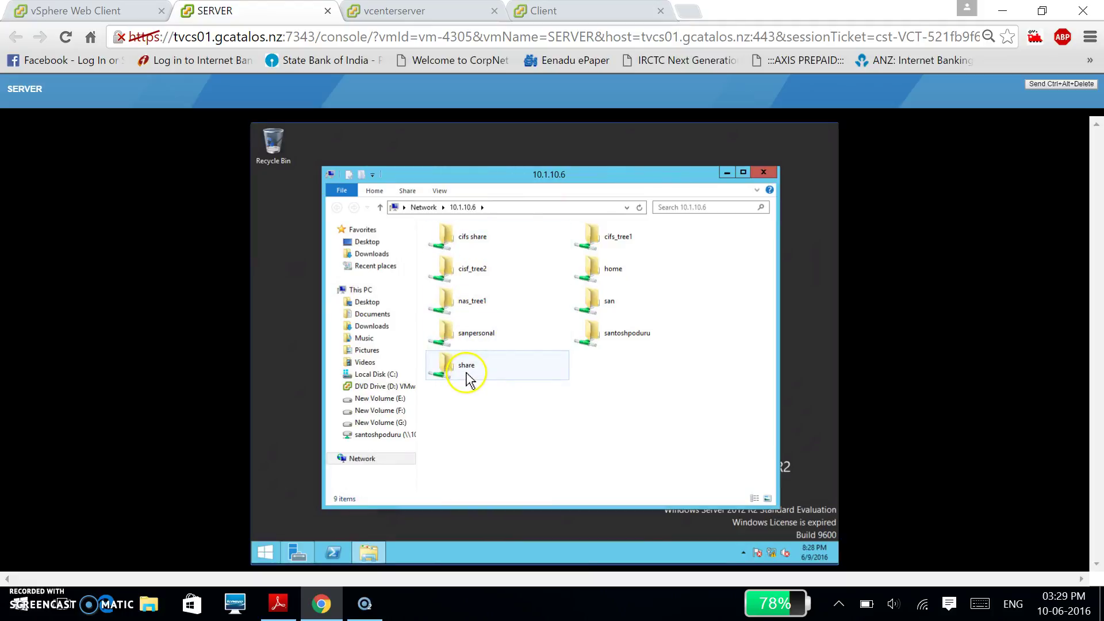
# - Switch to the Client console and review the share names and paths in the storage controller's Shares list
pyautogui.click(575, 11)
pyautogui.click(425, 10)
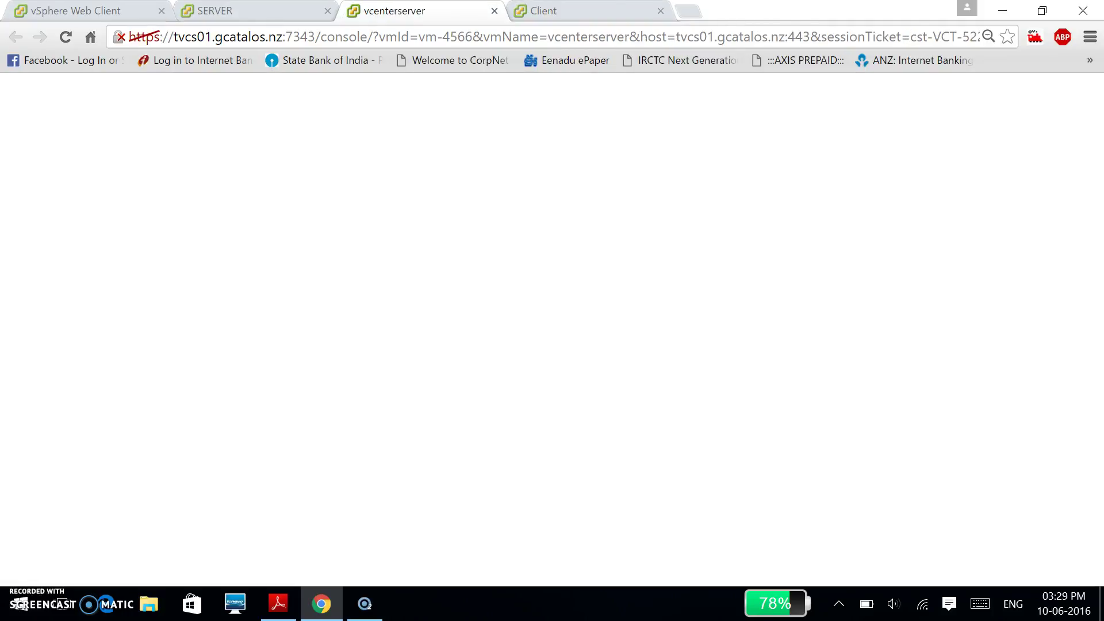
pyautogui.click(574, 11)
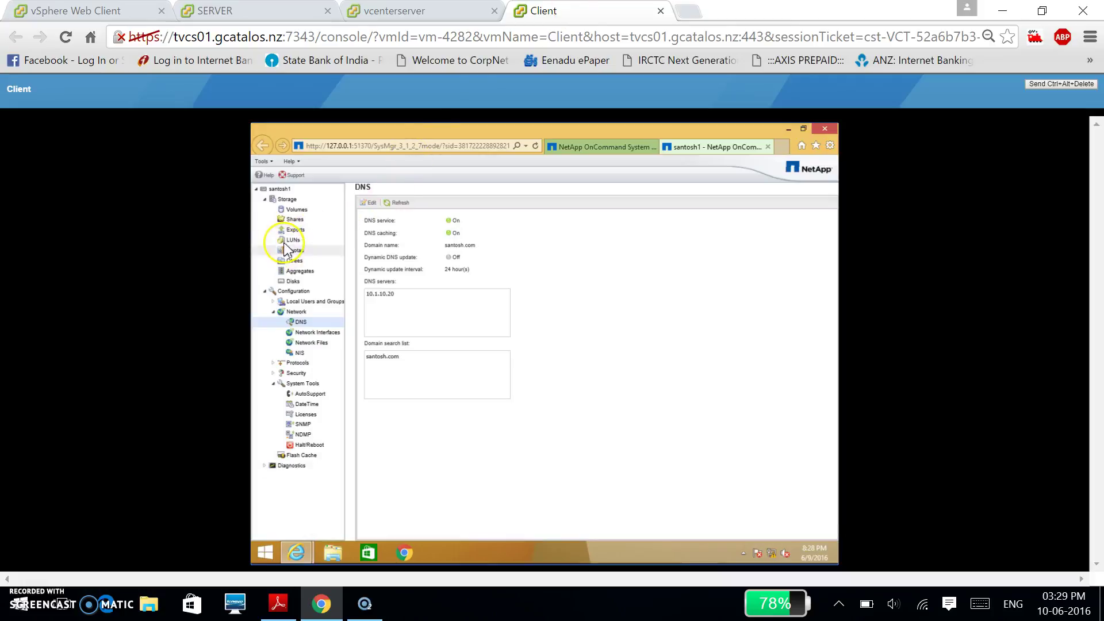
pyautogui.click(297, 219)
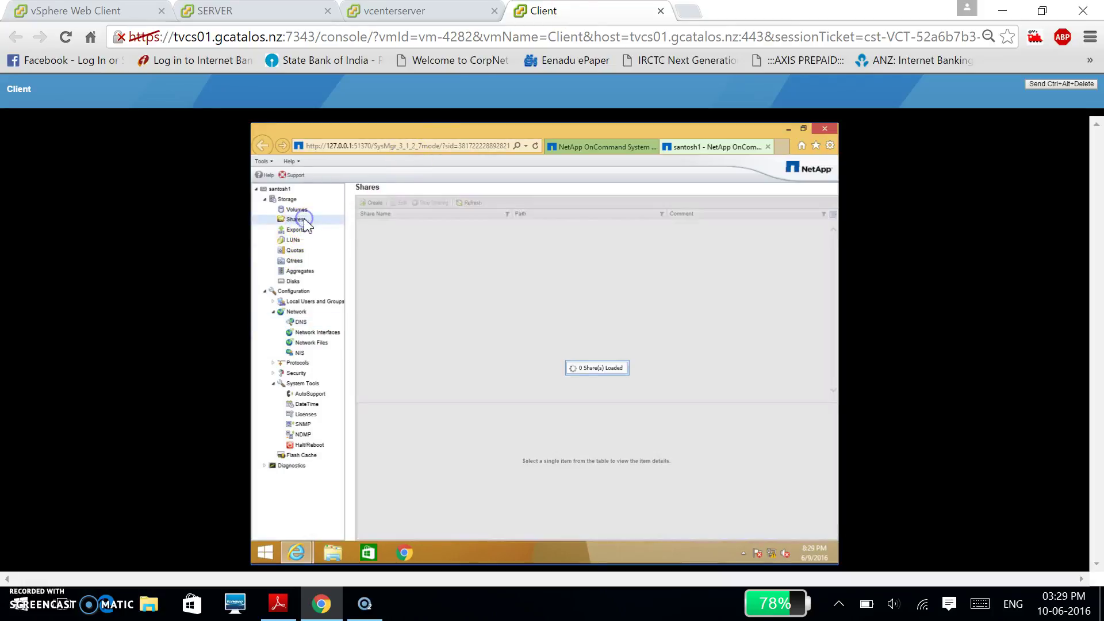
pyautogui.click(369, 268)
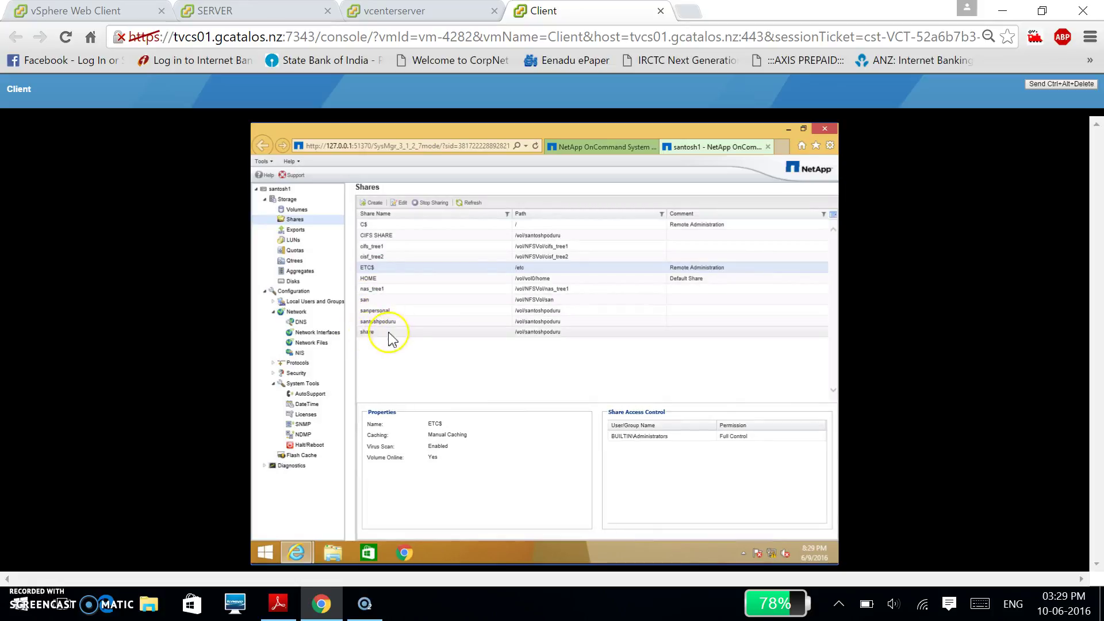
# - Return to the SERVER console, start mapping the share folder as a network drive, and assign it drive letter P:
pyautogui.click(259, 10)
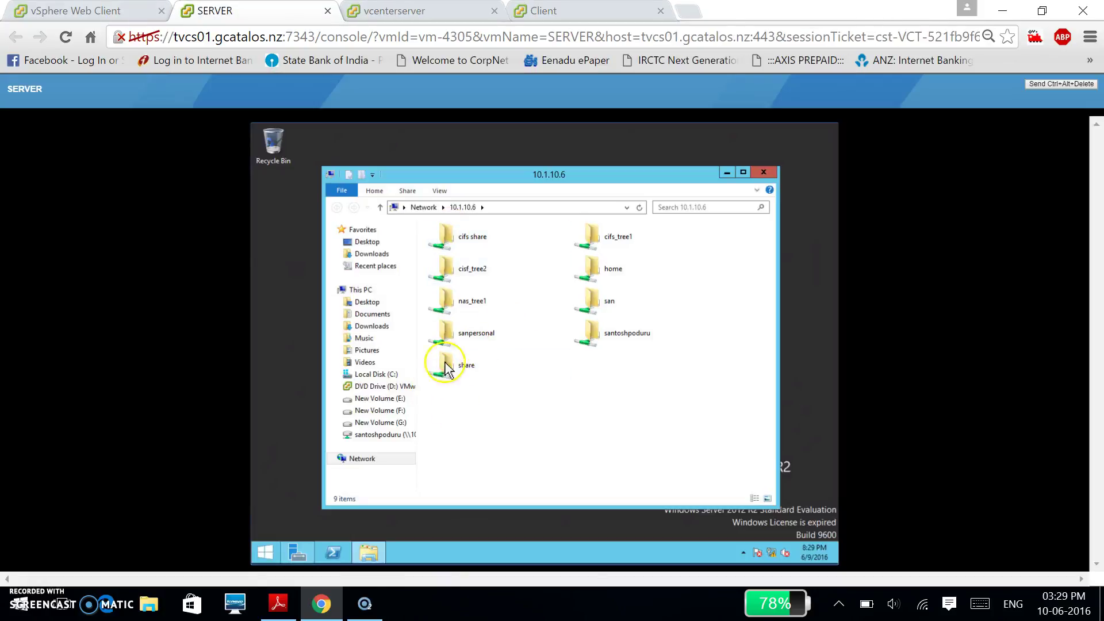
pyautogui.rightClick(476, 372)
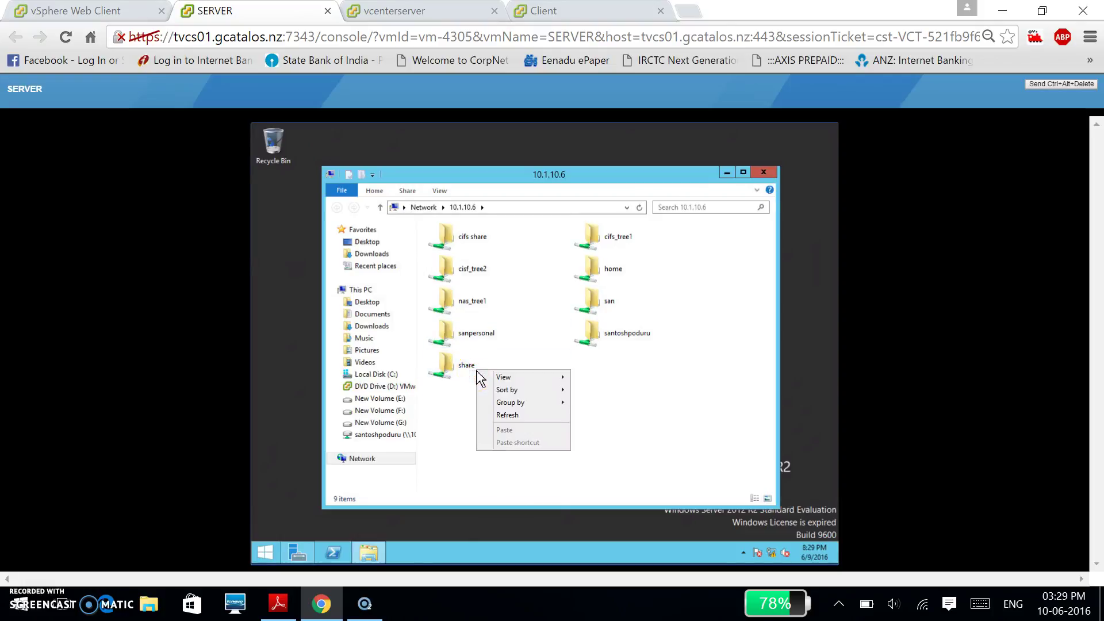
pyautogui.click(460, 366)
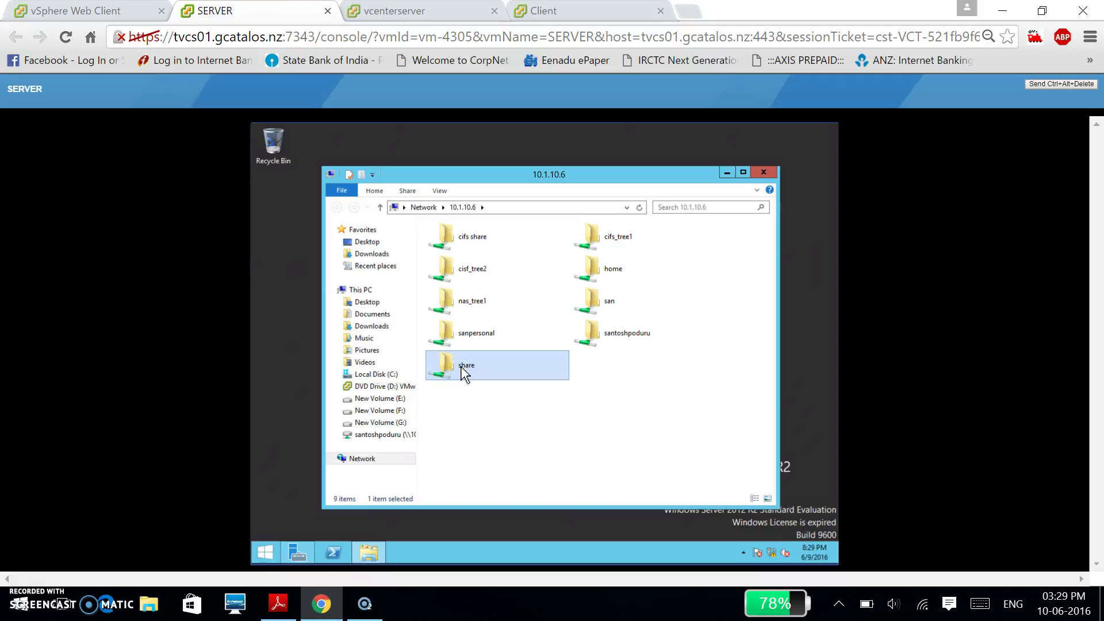
pyautogui.rightClick(461, 368)
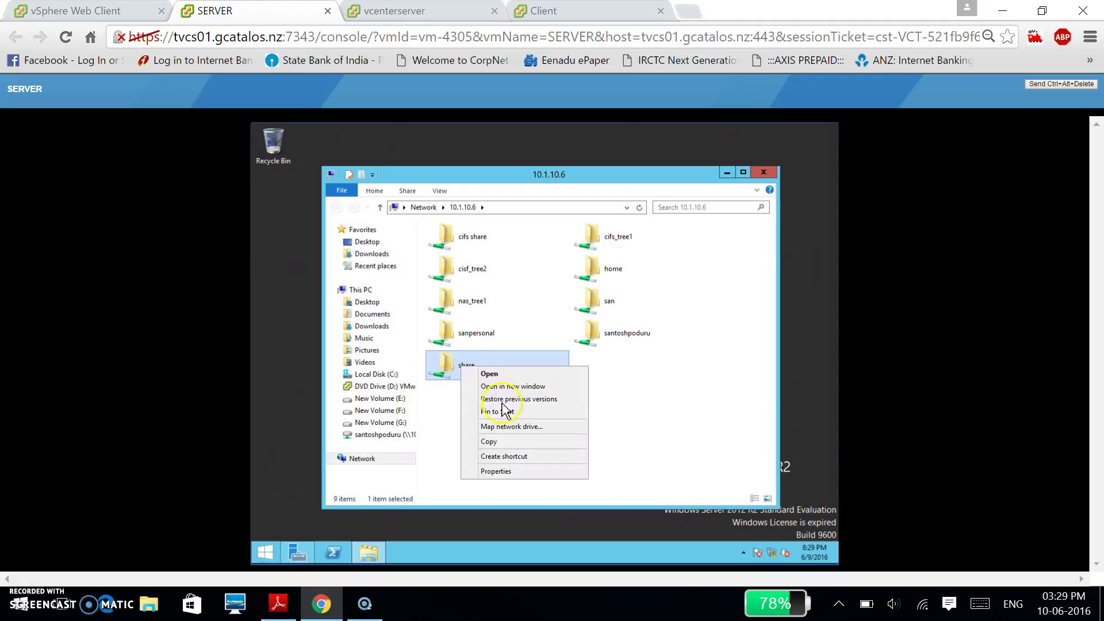
pyautogui.click(509, 431)
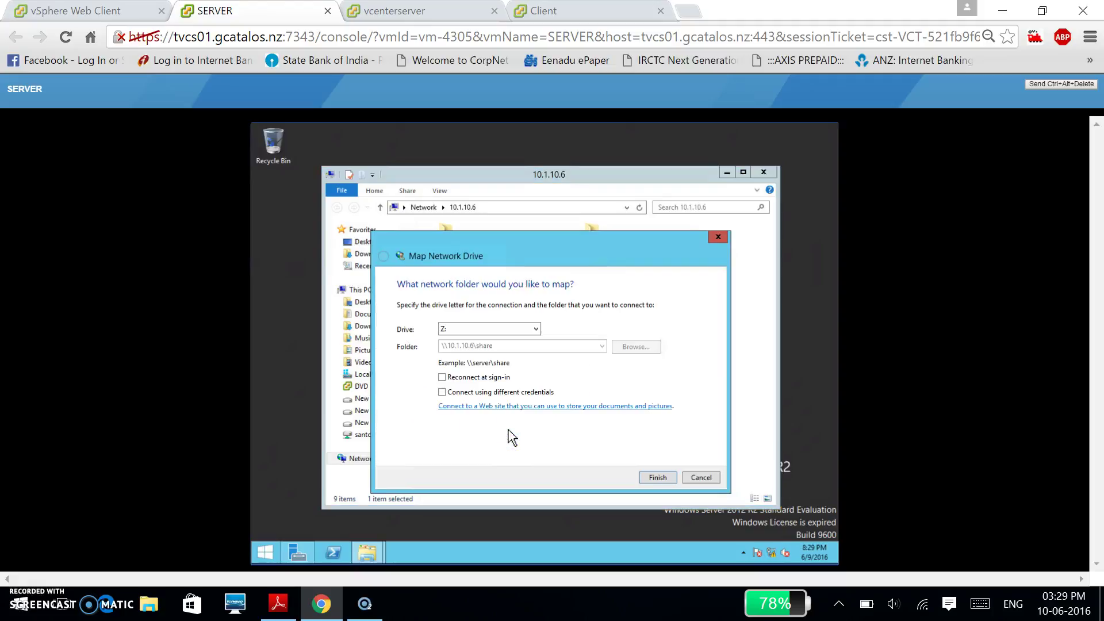
pyautogui.click(535, 329)
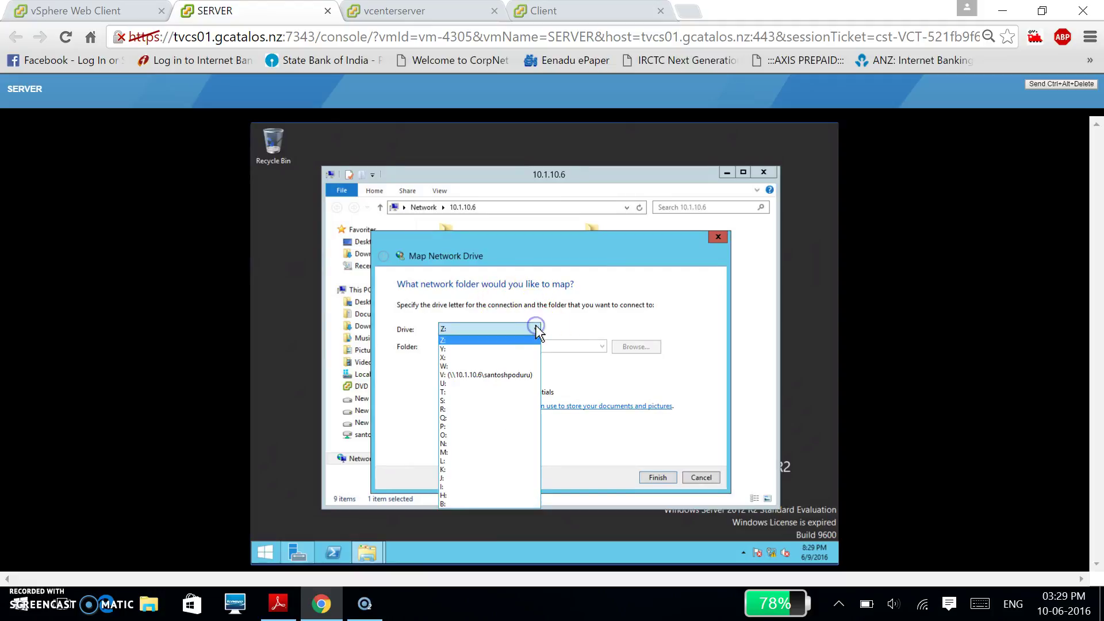
pyautogui.click(459, 429)
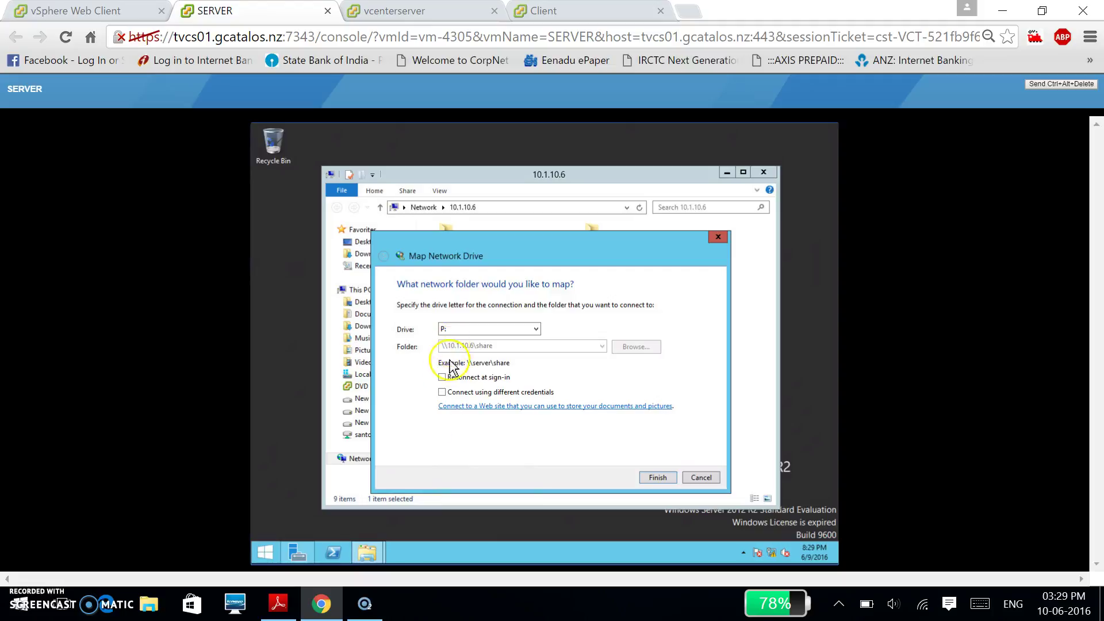
# - Map the drive using different credentials, entering the administrator account name and password, and maximize the opened share window
pyautogui.click(442, 394)
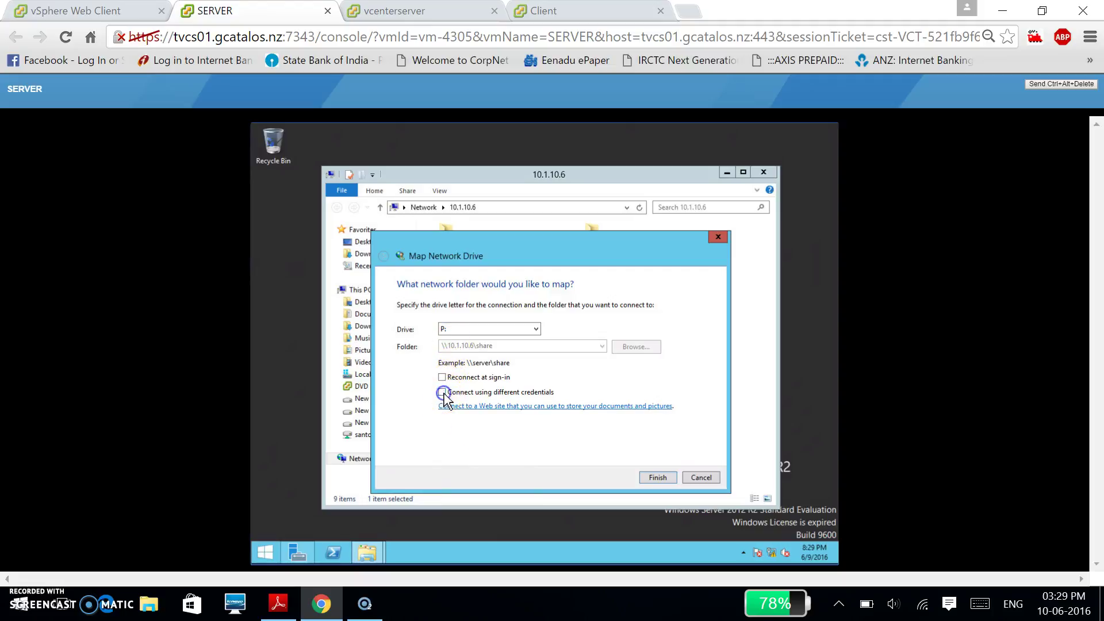
pyautogui.click(659, 477)
pyautogui.click(484, 277)
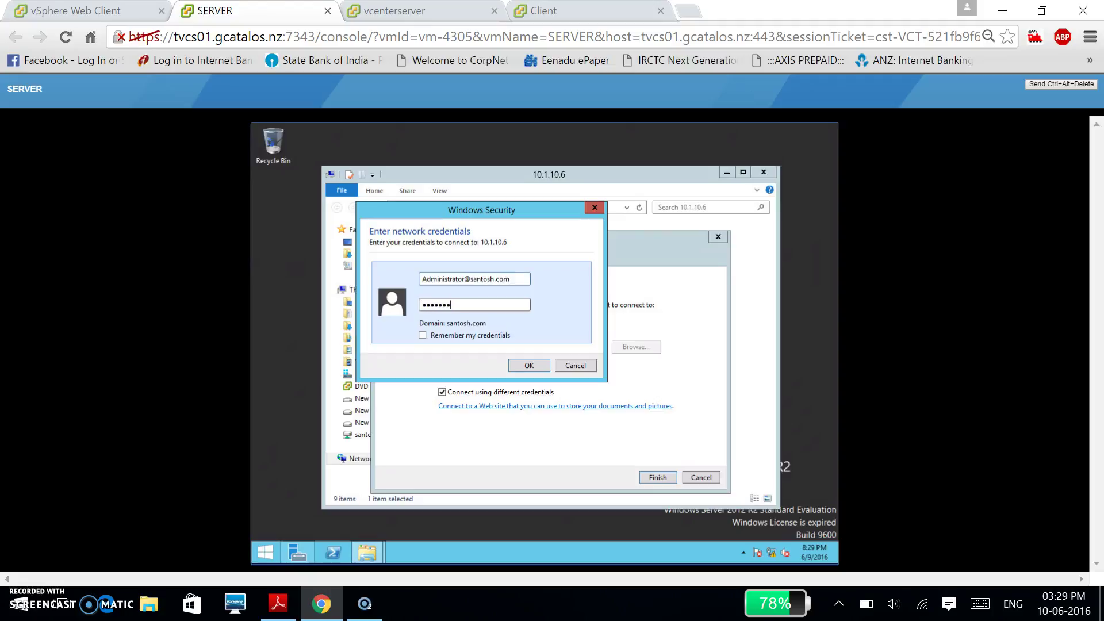
pyautogui.press('Return')
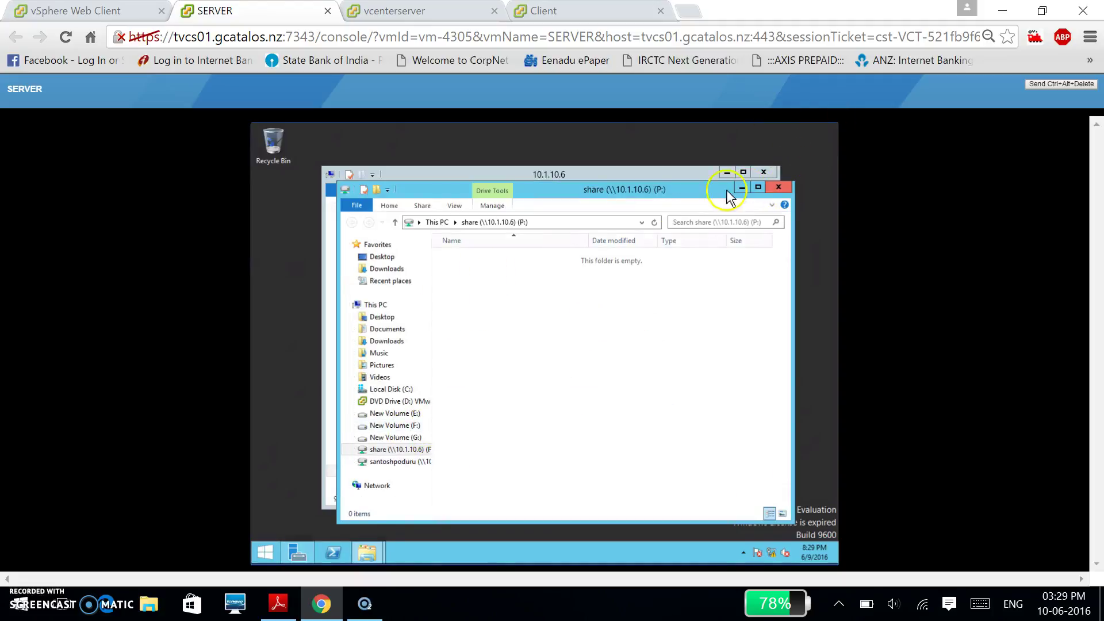
pyautogui.click(757, 189)
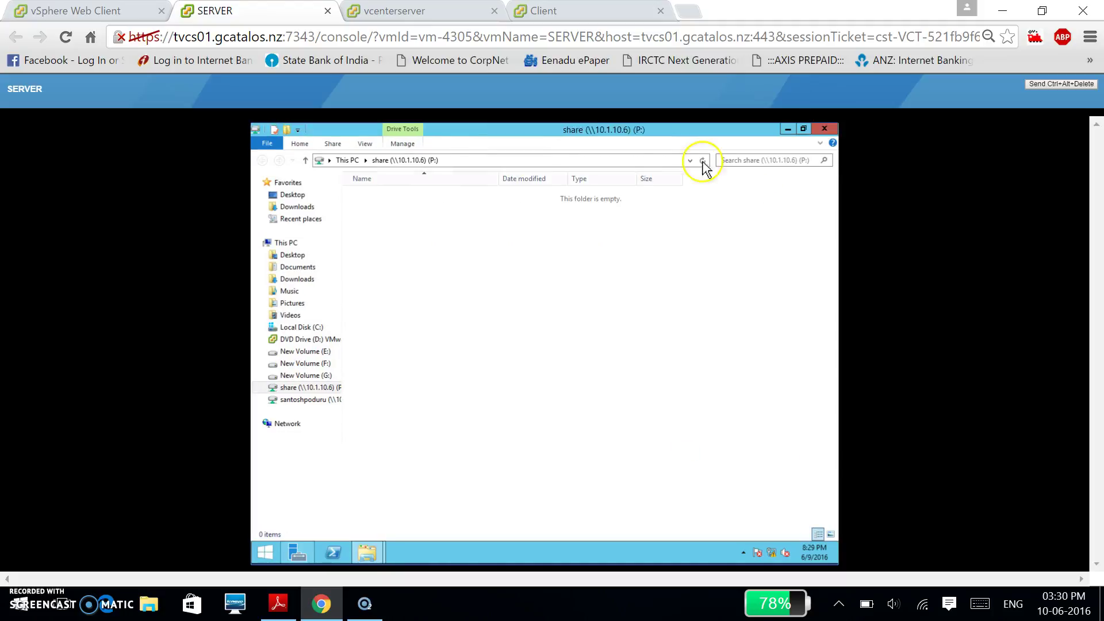